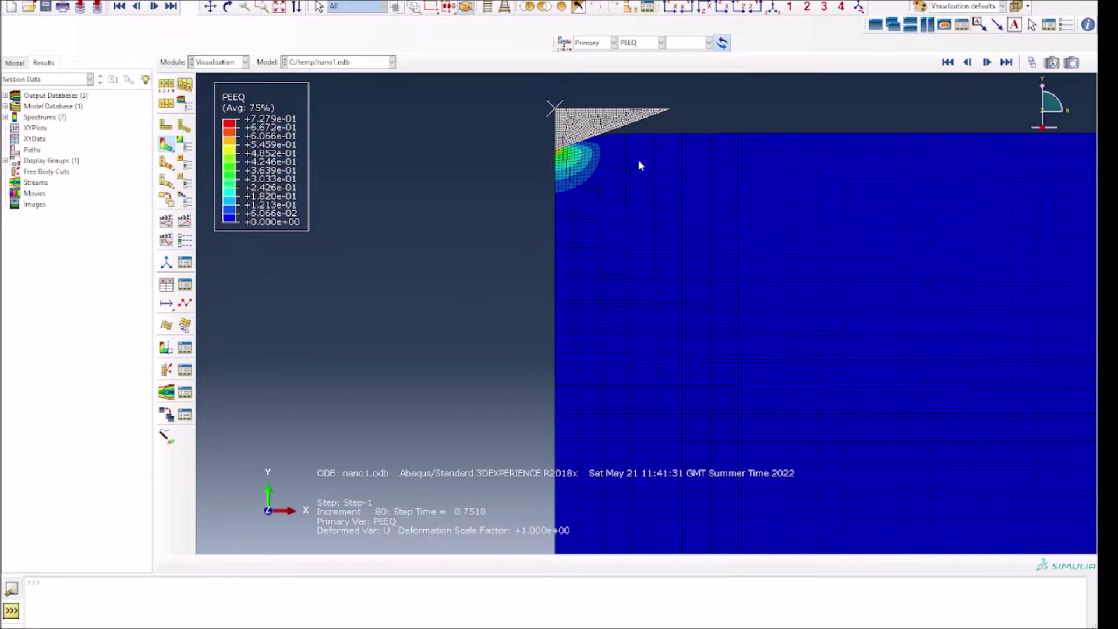
Animate the PEEQ time history, accept the animation options, and replay it to frame 20 (time 1.5)
{"action": "left_click", "coordinate": [184, 222]}
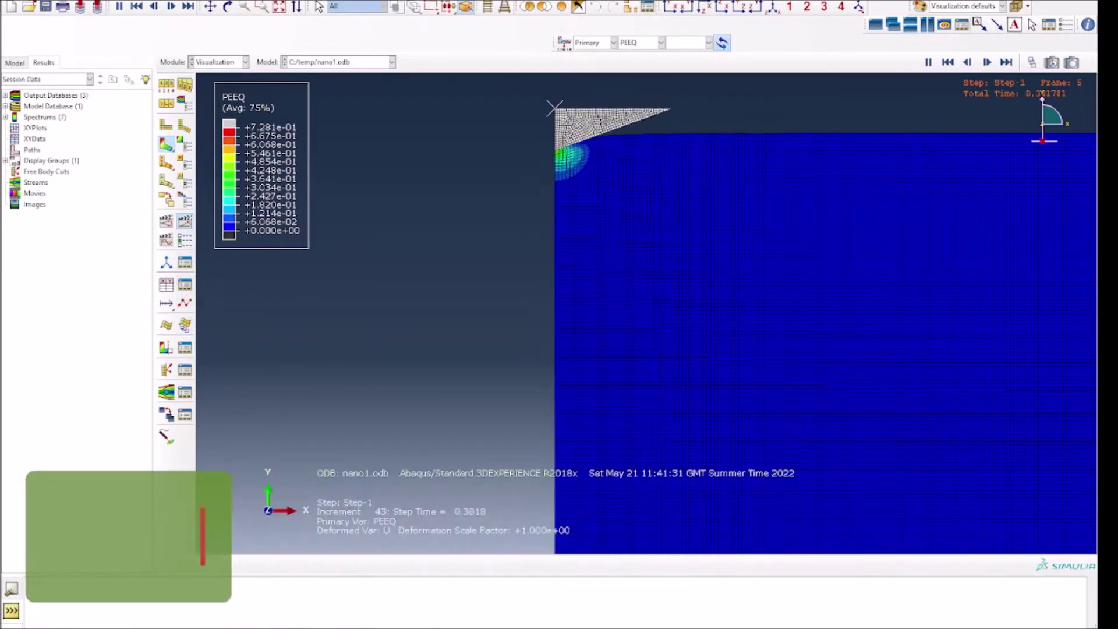
{"action": "left_click", "coordinate": [1031, 62]}
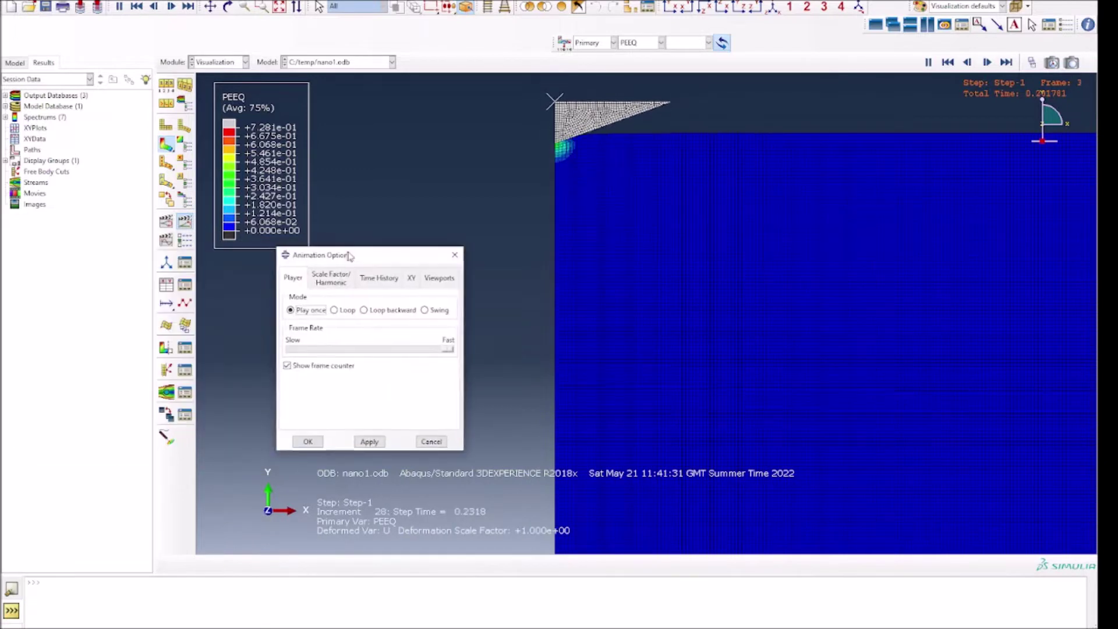
{"action": "left_click", "coordinate": [310, 441]}
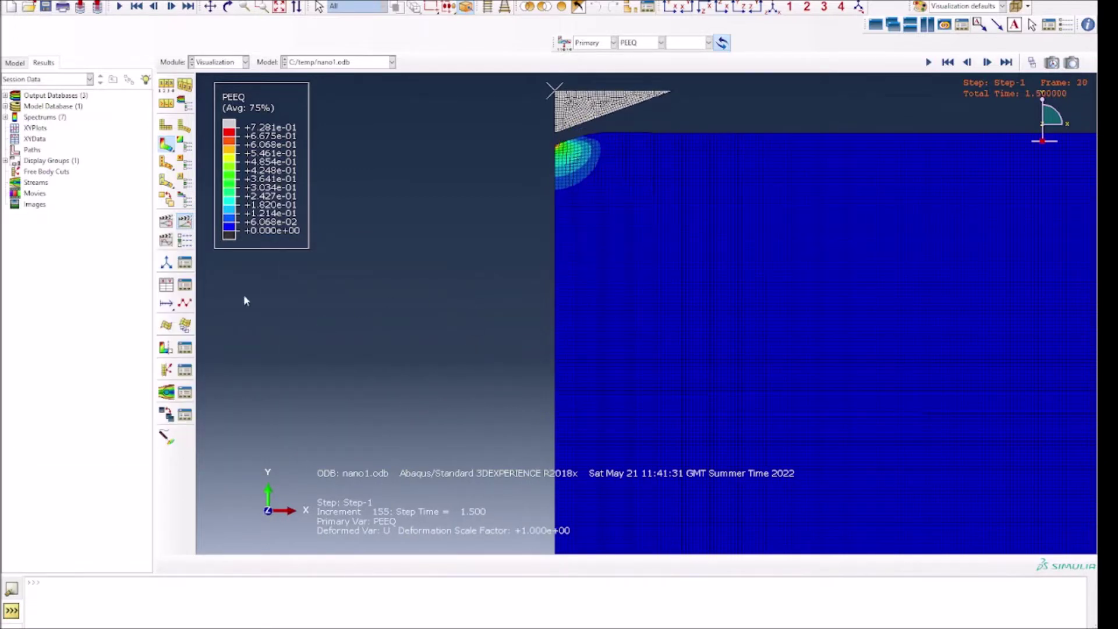
{"action": "left_click", "coordinate": [928, 62]}
{"action": "left_click", "coordinate": [286, 1]}
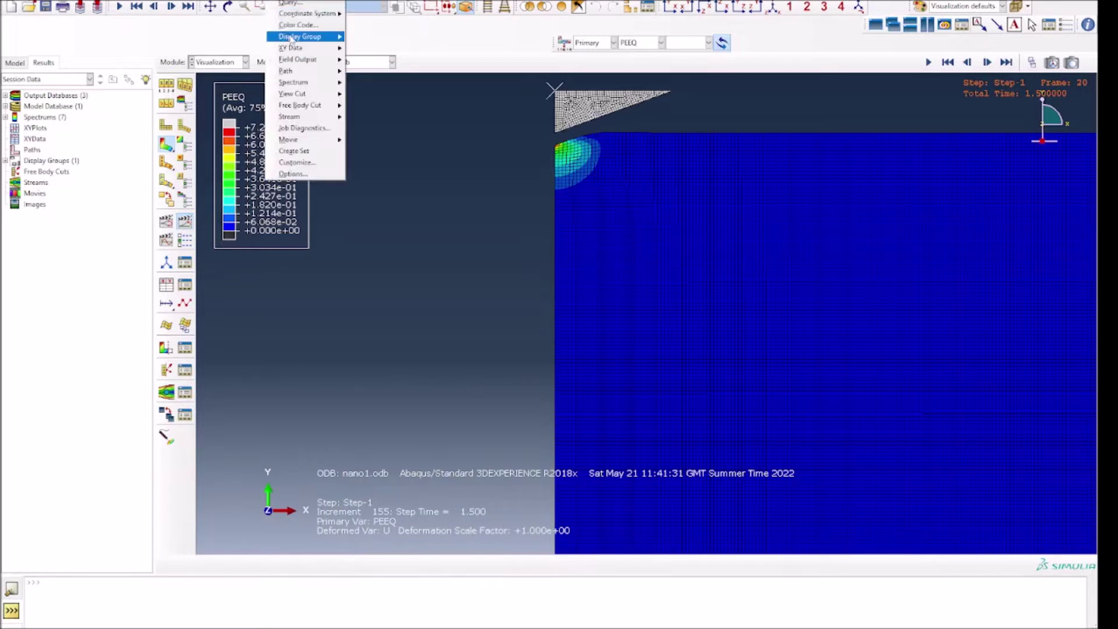
{"action": "mouse_move", "coordinate": [298, 50]}
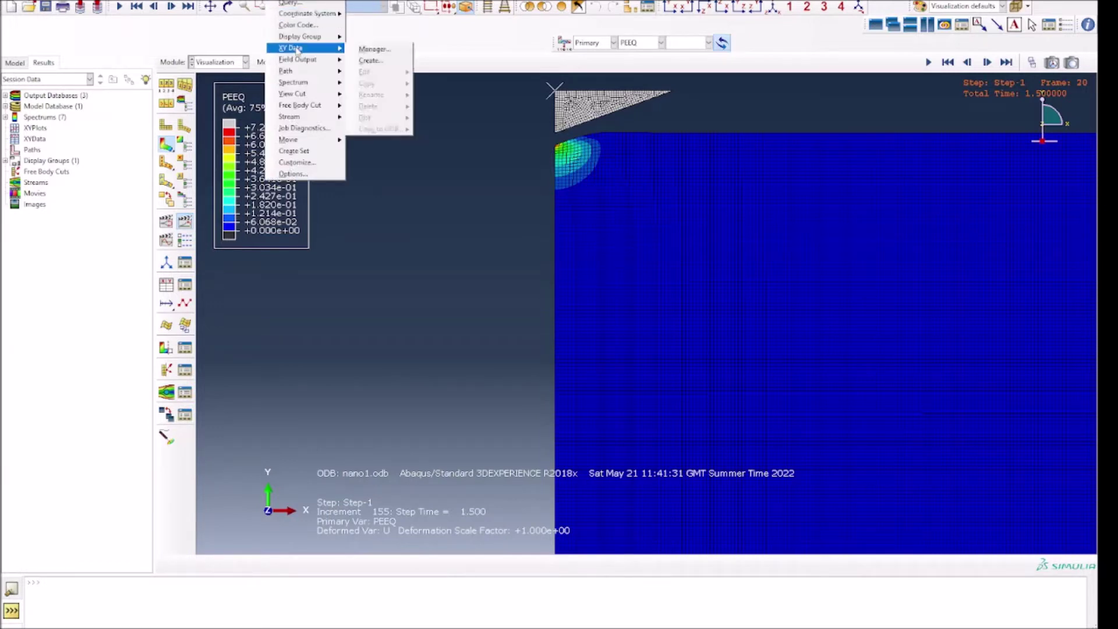
{"action": "left_click", "coordinate": [370, 60]}
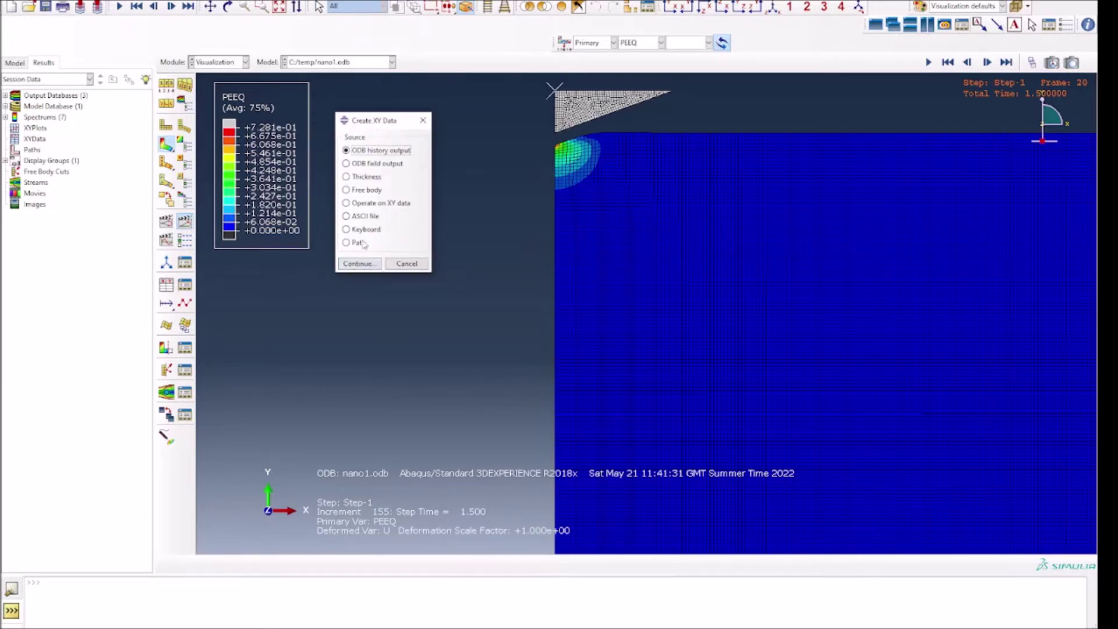
{"action": "left_click", "coordinate": [358, 263]}
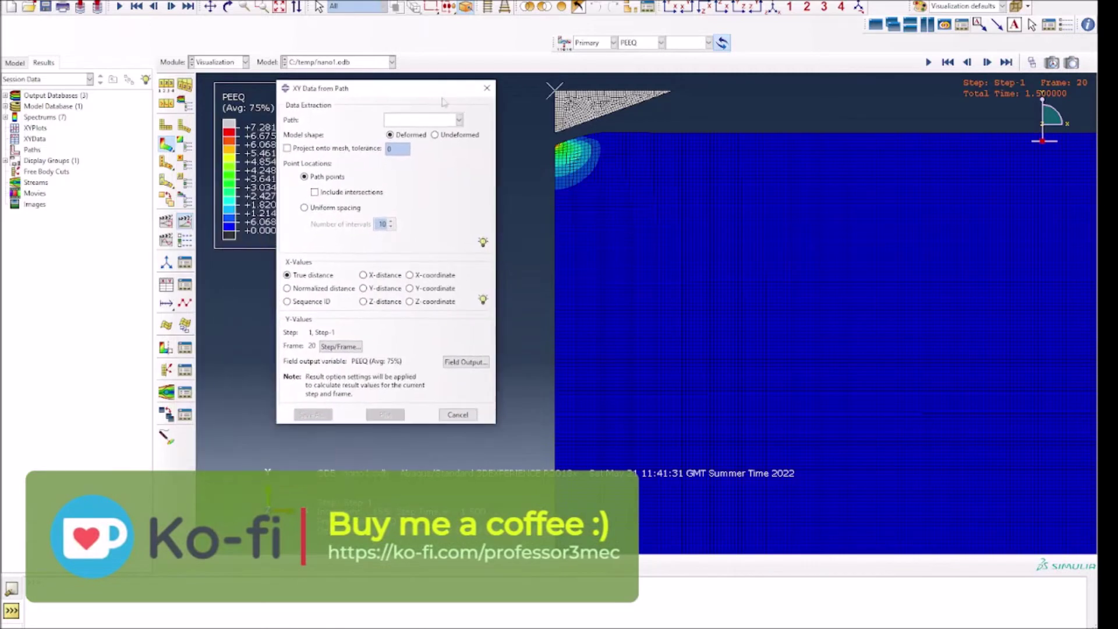
{"action": "left_click", "coordinate": [422, 120]}
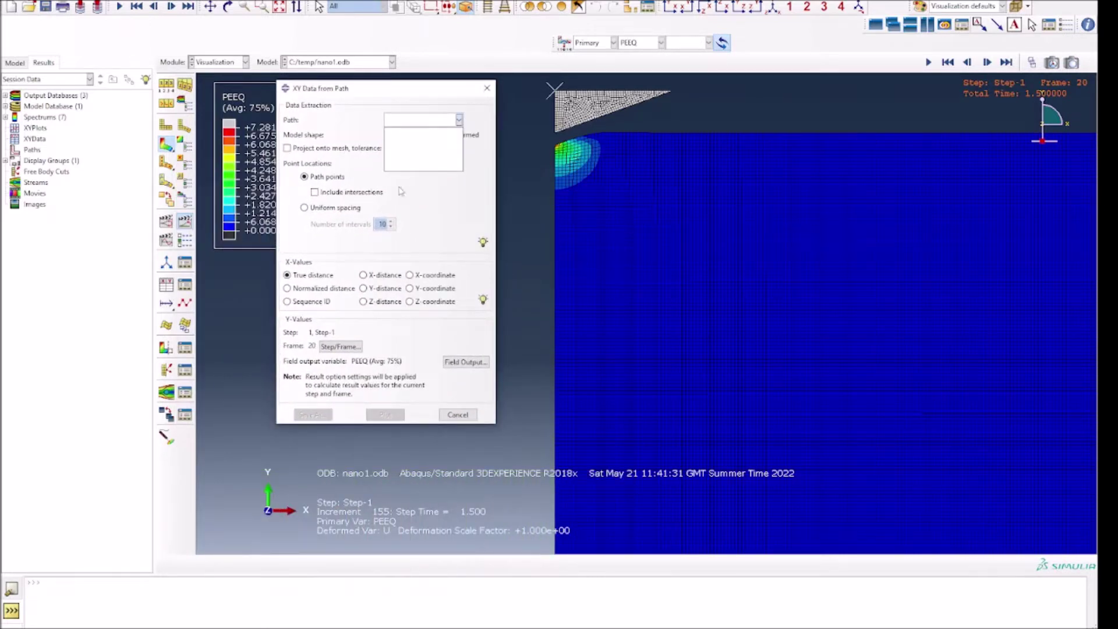
{"action": "left_click", "coordinate": [432, 201]}
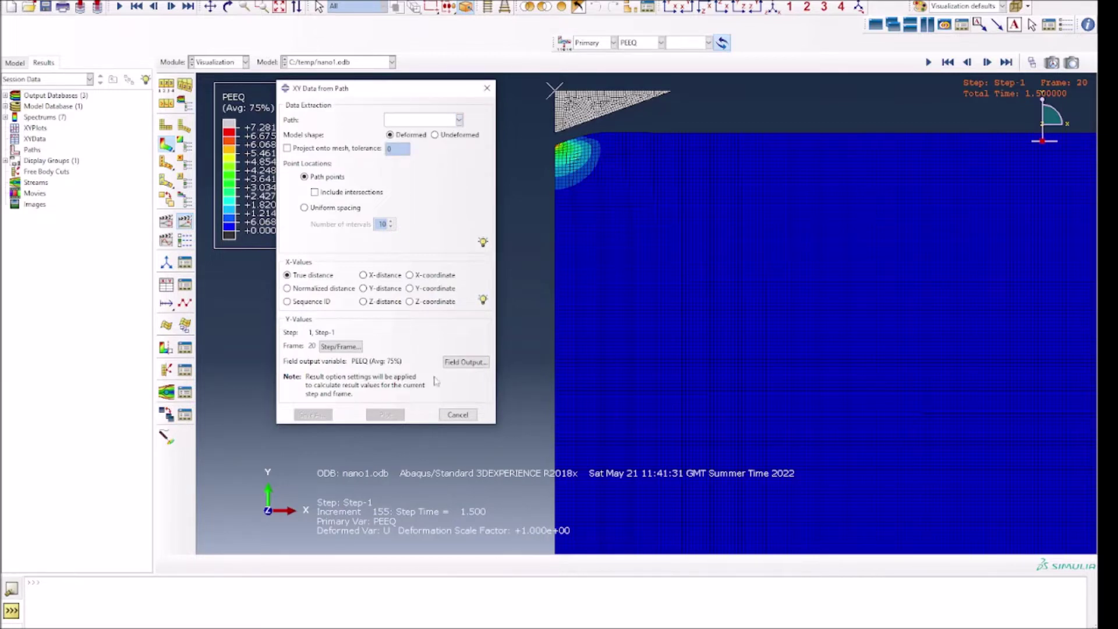
{"action": "left_click", "coordinate": [458, 415]}
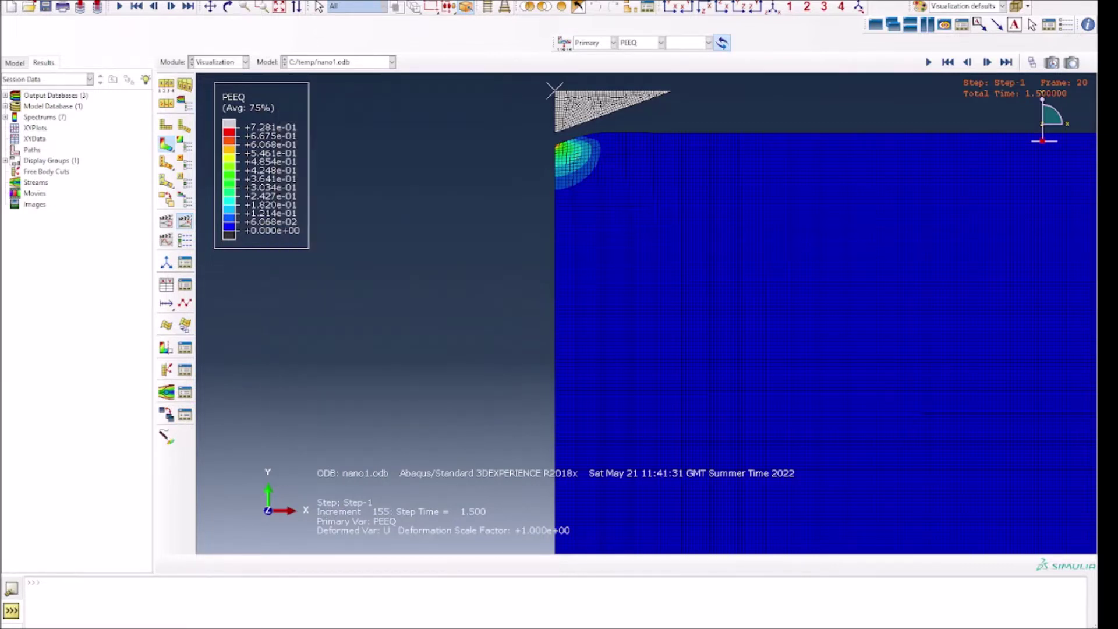
{"action": "left_click", "coordinate": [286, 1]}
Create a node-list path named Path-1 on PART-1-1 and begin adding its nodes from the viewport
{"action": "mouse_move", "coordinate": [296, 73]}
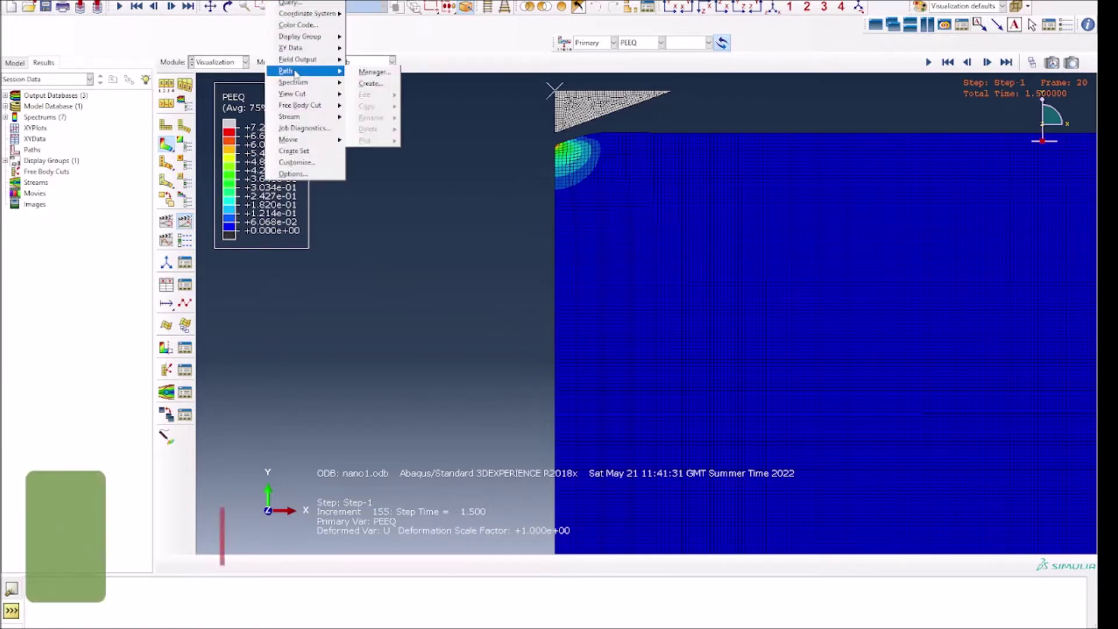
{"action": "key", "text": "Escape"}
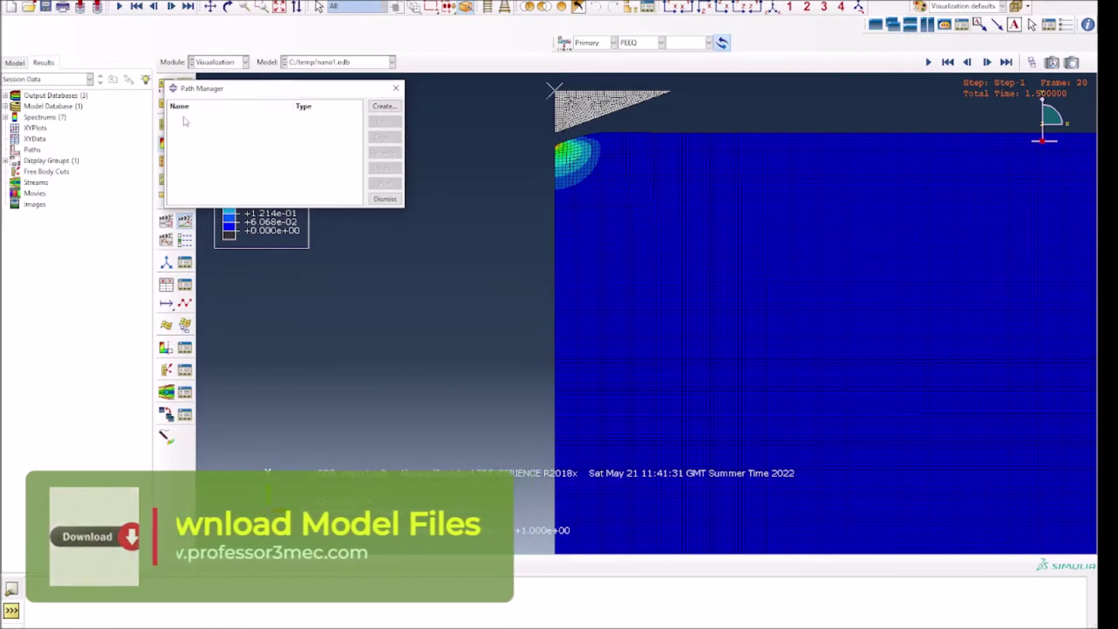
{"action": "left_click", "coordinate": [385, 106]}
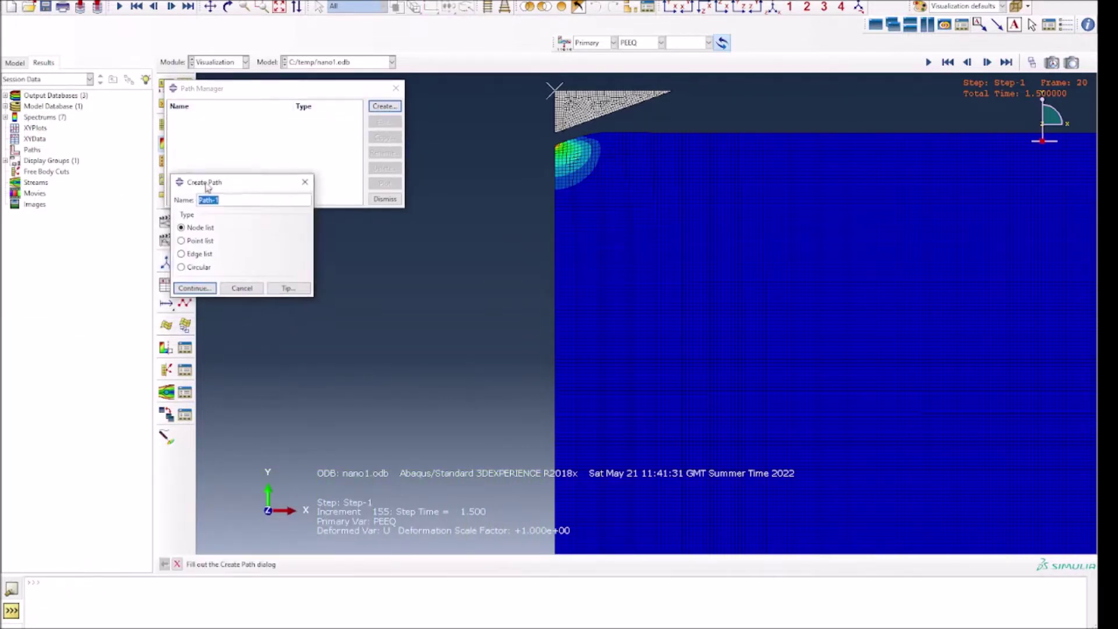
{"action": "left_click_drag", "start_coordinate": [206, 188], "coordinate": [173, 149]}
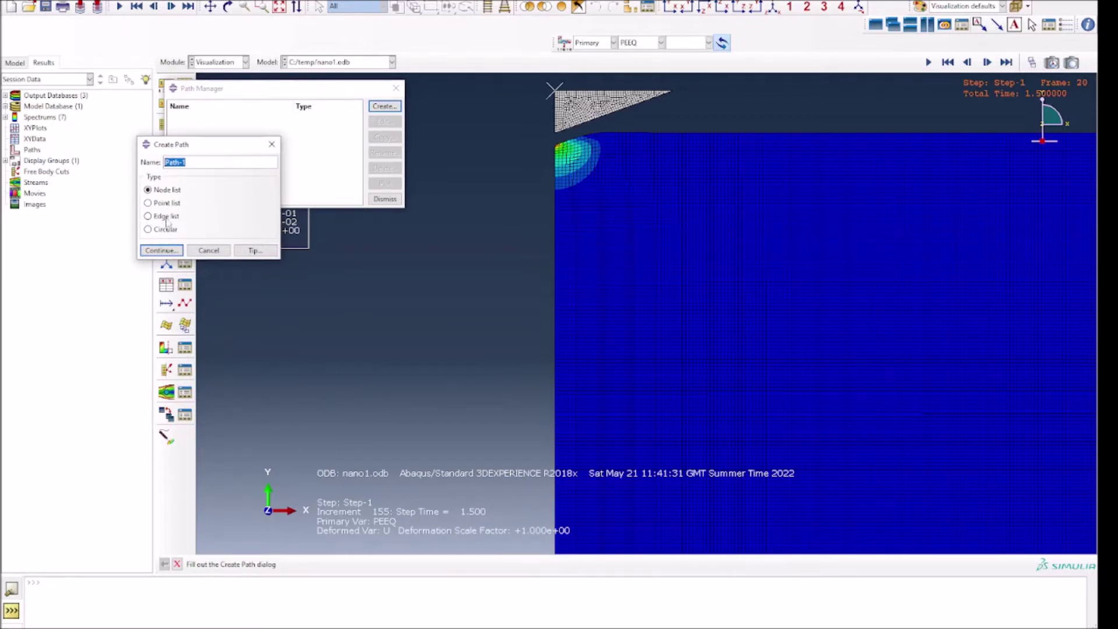
{"action": "left_click", "coordinate": [160, 250]}
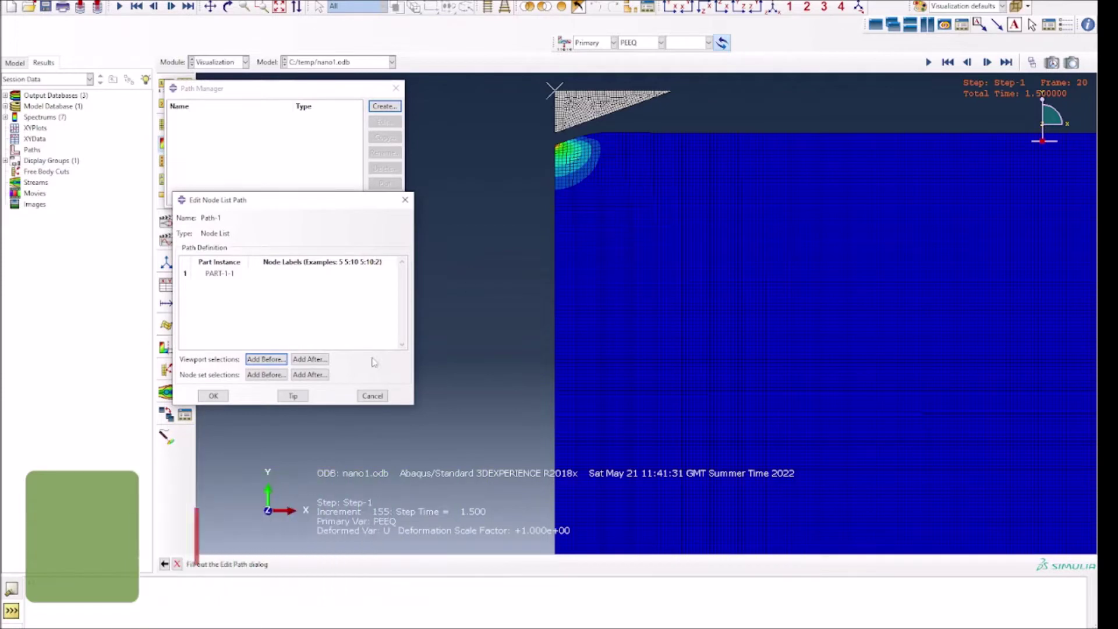
{"action": "left_click", "coordinate": [274, 273]}
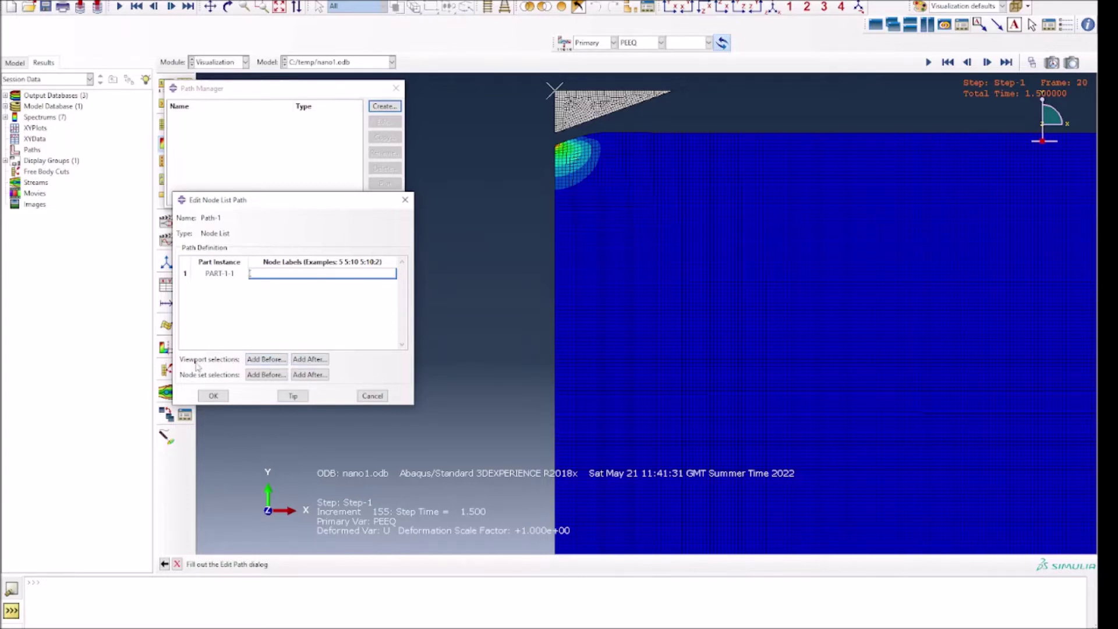
{"action": "left_click", "coordinate": [266, 359]}
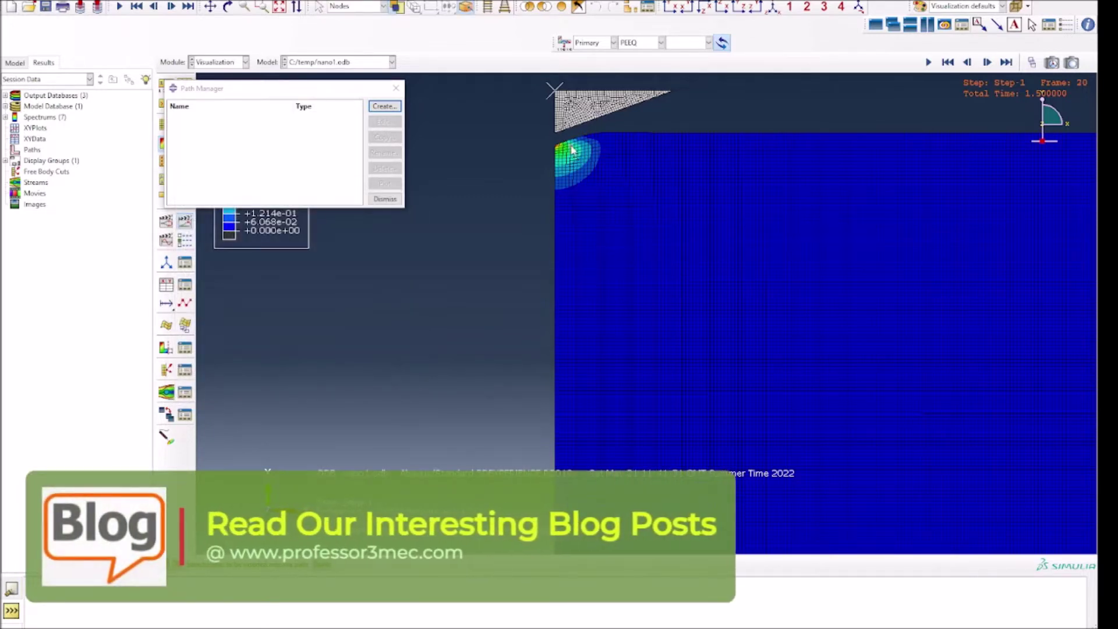
Pick nodes from the PEEQ hot spot outward through 3351, 3686, 4021, 4356 to 4691, and save Path-1
{"action": "scroll", "coordinate": [572, 151], "scroll_direction": "up", "scroll_amount": 5}
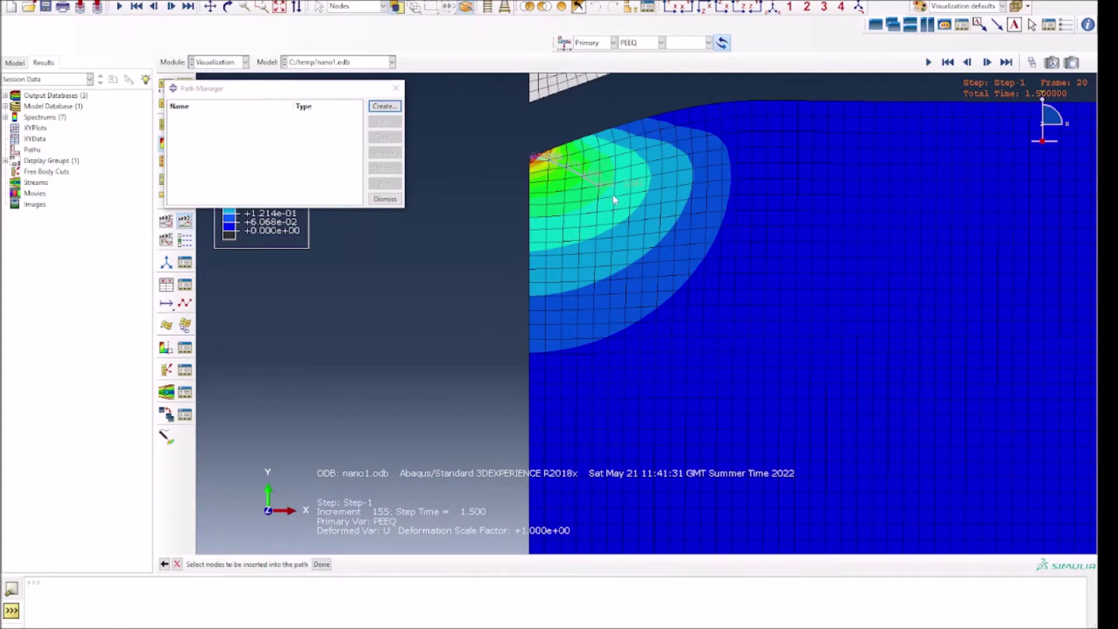
{"action": "left_click", "coordinate": [659, 229]}
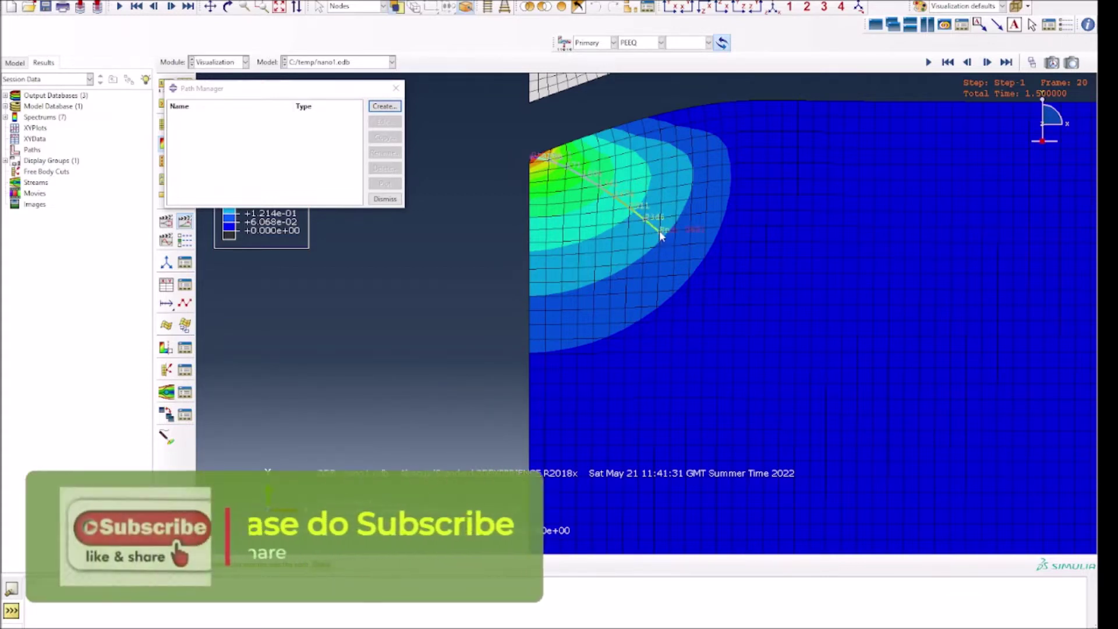
{"action": "left_click", "coordinate": [689, 257]}
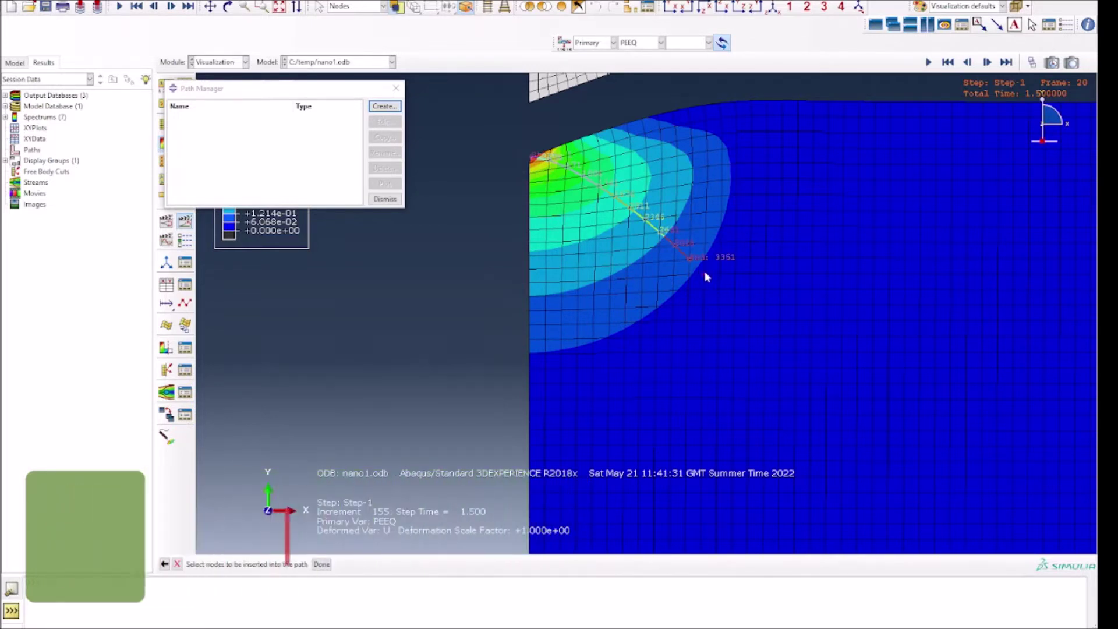
{"action": "left_click", "coordinate": [704, 271]}
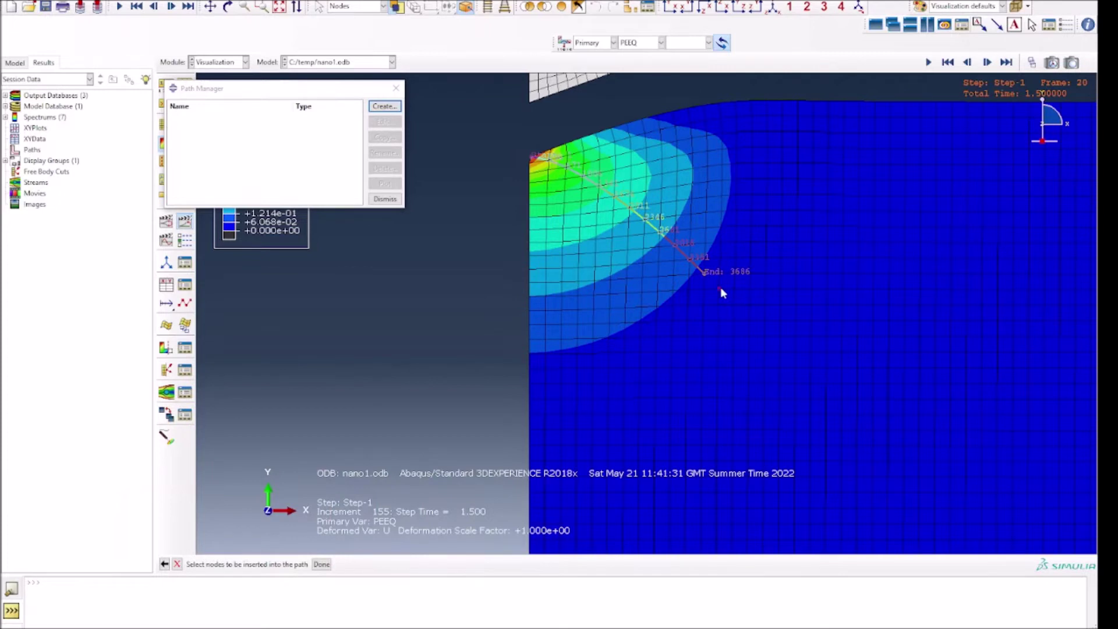
{"action": "left_click", "coordinate": [718, 287]}
{"action": "left_click", "coordinate": [733, 303]}
{"action": "left_click", "coordinate": [749, 319]}
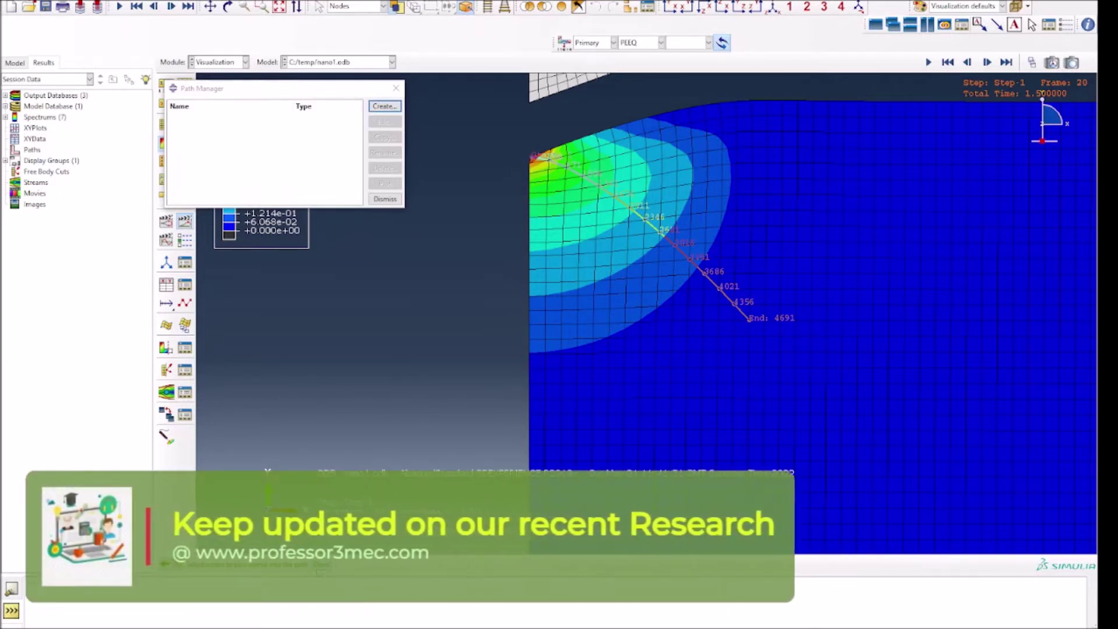
{"action": "middle_click", "coordinate": [524, 401]}
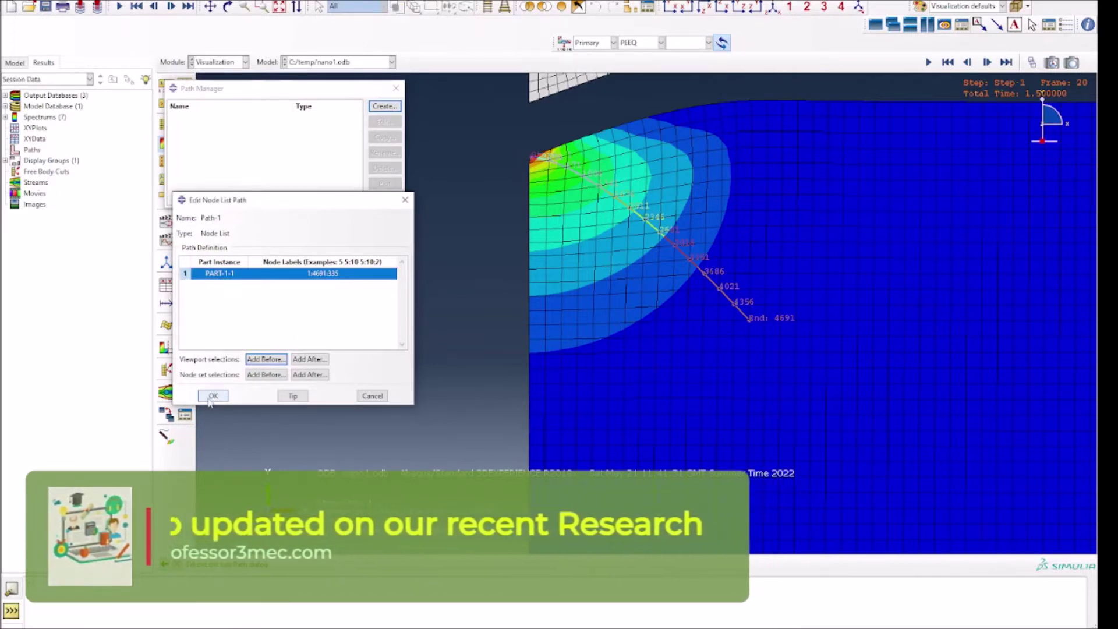
{"action": "key", "text": "Return"}
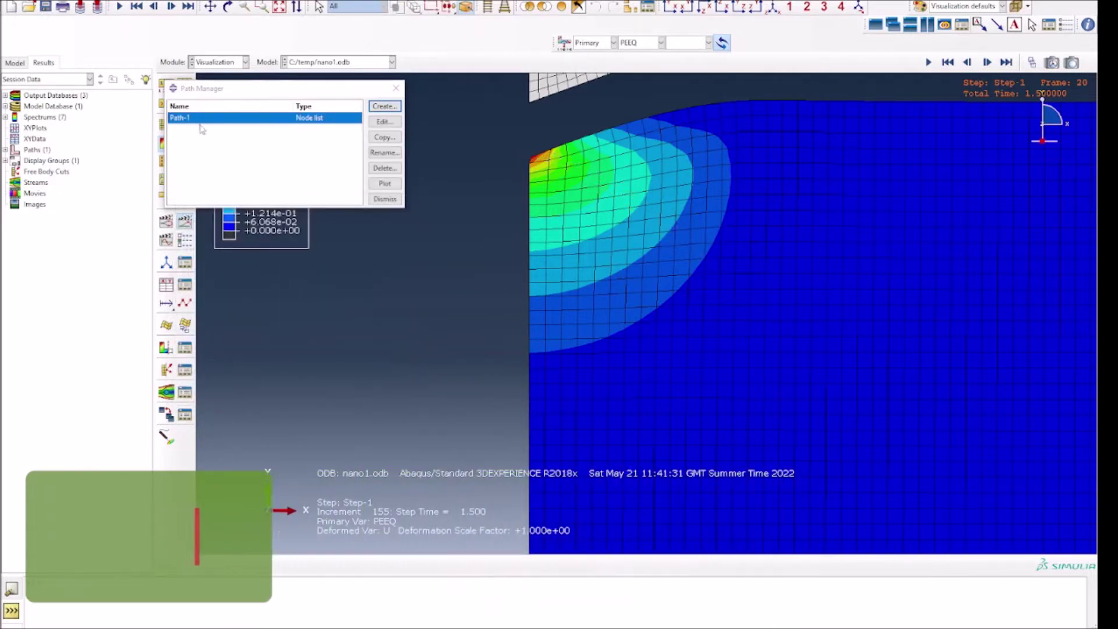
{"action": "left_click", "coordinate": [385, 199]}
Start a new XY data set in the XY Data Manager, sourced from a path
{"action": "left_click", "coordinate": [280, 0]}
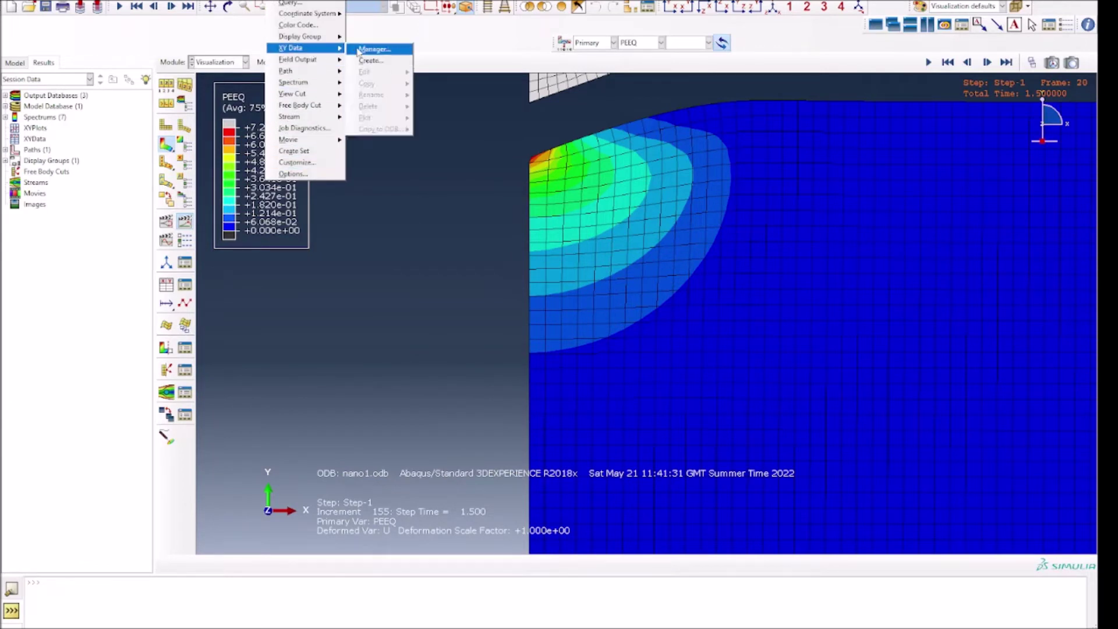
{"action": "left_click", "coordinate": [364, 48]}
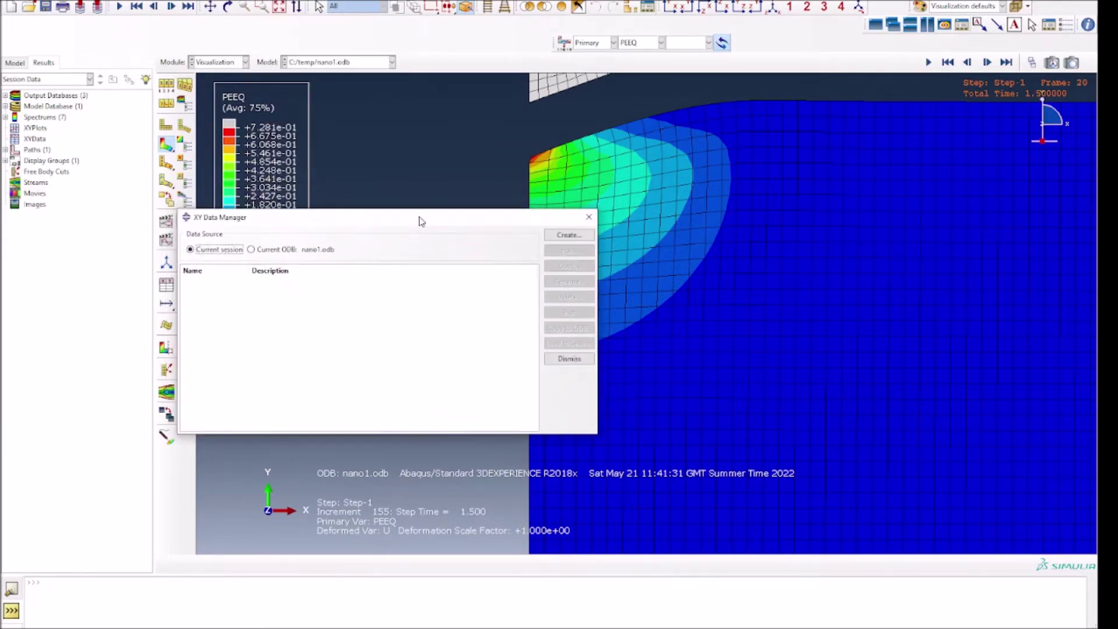
{"action": "left_click_drag", "start_coordinate": [418, 223], "coordinate": [319, 183]}
{"action": "left_click", "coordinate": [464, 196]}
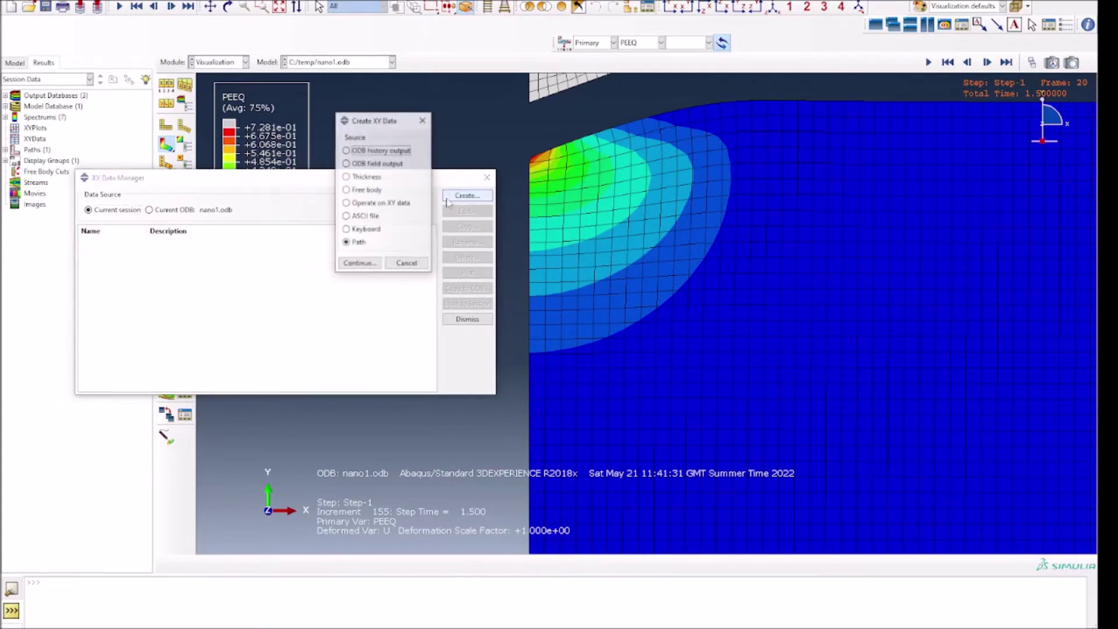
{"action": "left_click", "coordinate": [357, 243]}
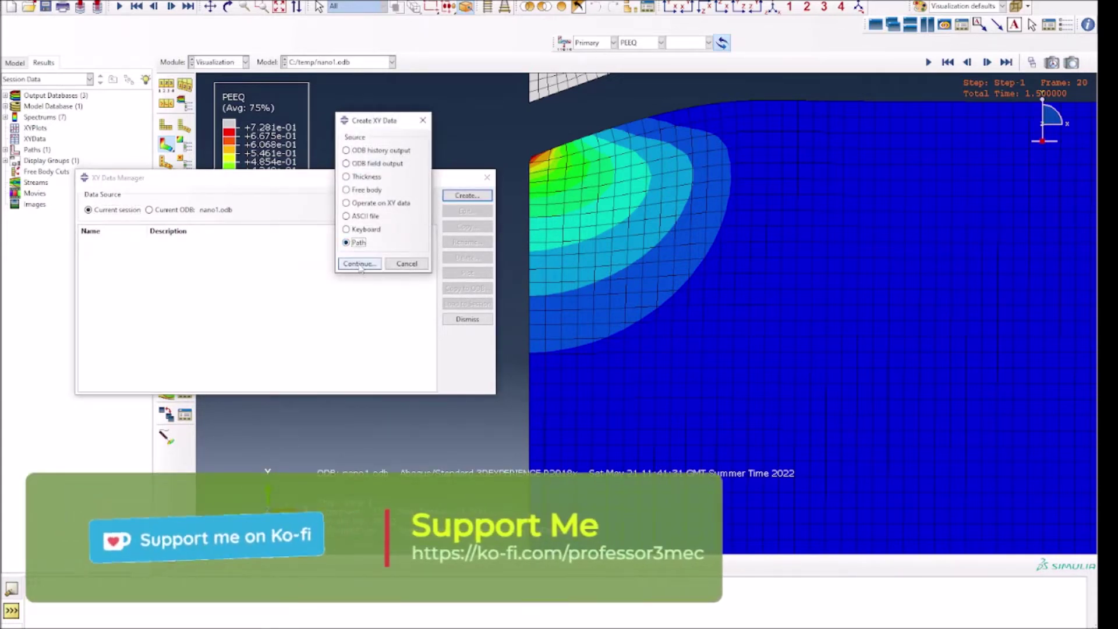
{"action": "left_click", "coordinate": [359, 263]}
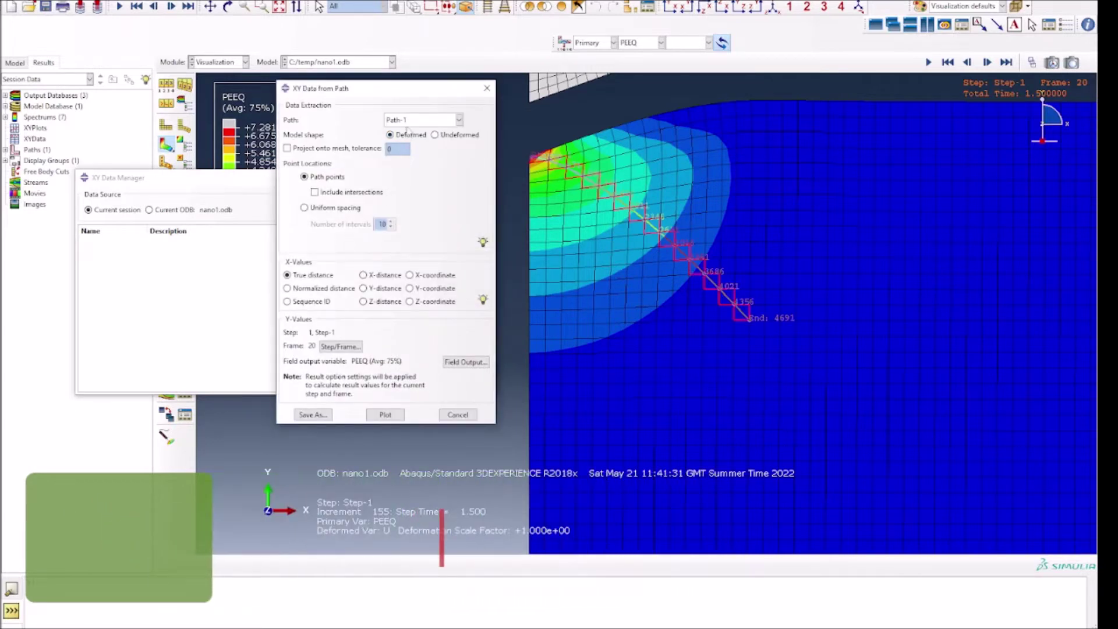
Choose Path-1 as the source, keeping Deformed shape and True distance x-values
{"action": "left_click", "coordinate": [405, 123]}
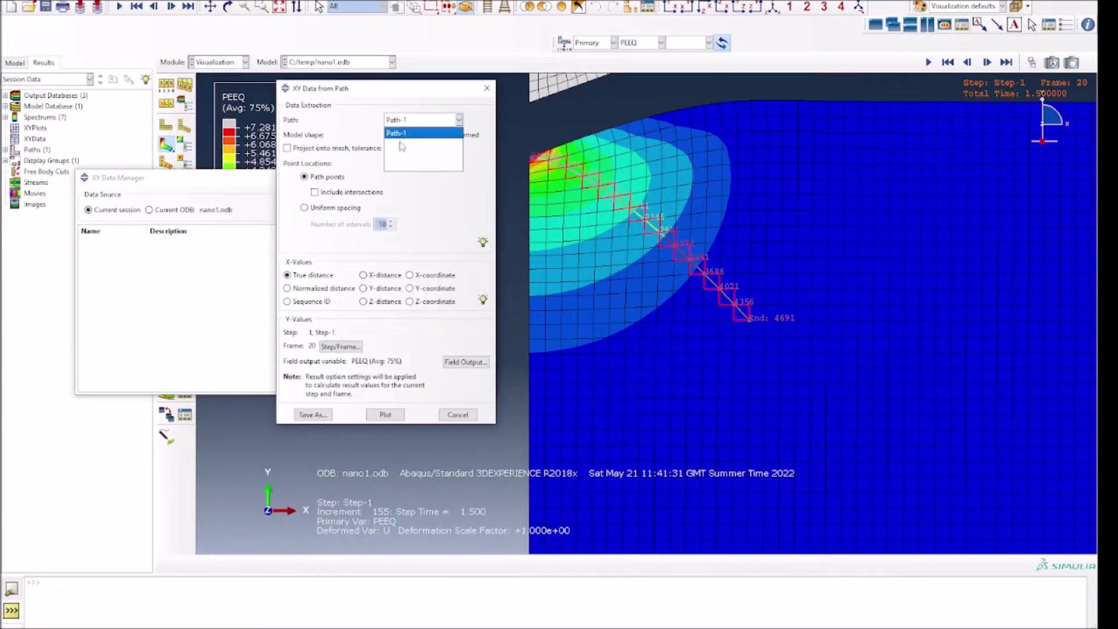
{"action": "left_click", "coordinate": [402, 134]}
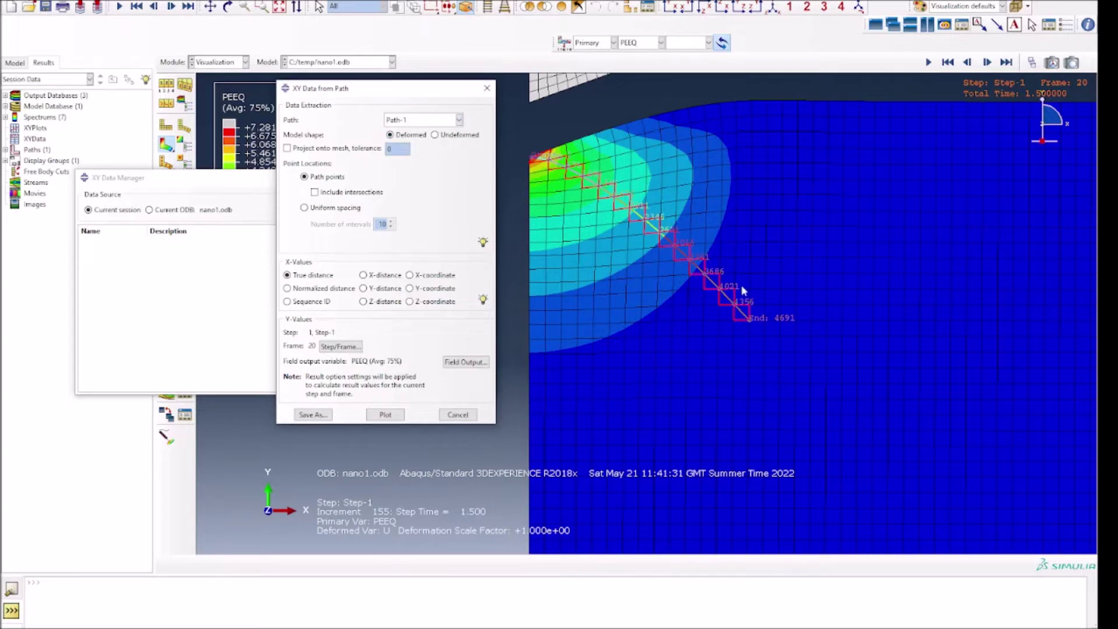
{"action": "left_click", "coordinate": [427, 123]}
{"action": "left_click", "coordinate": [456, 246]}
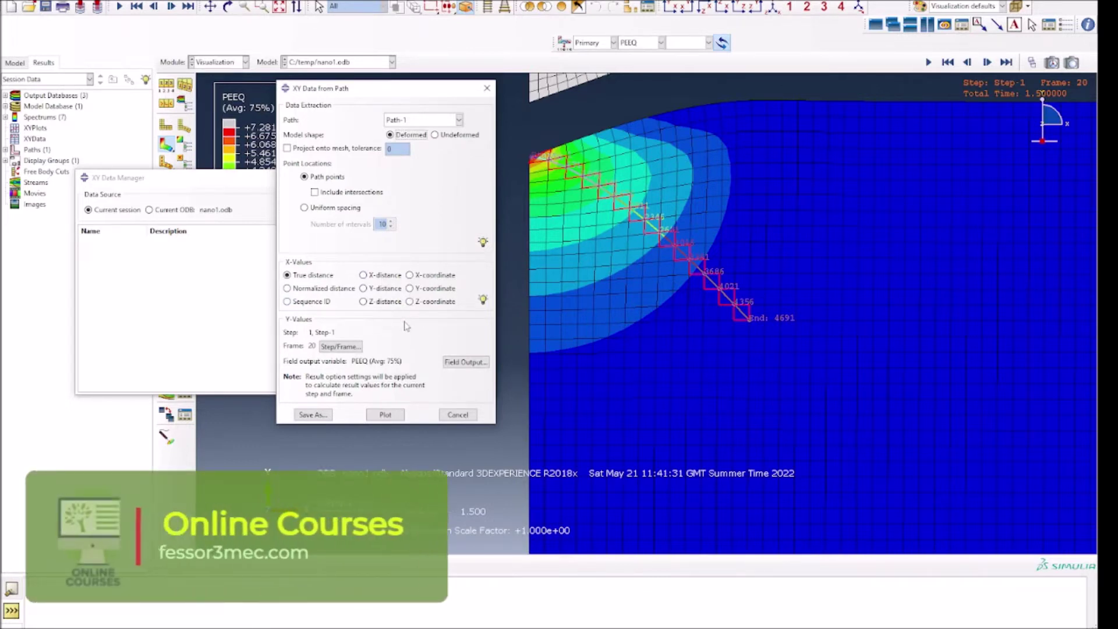
{"action": "left_click", "coordinate": [483, 300]}
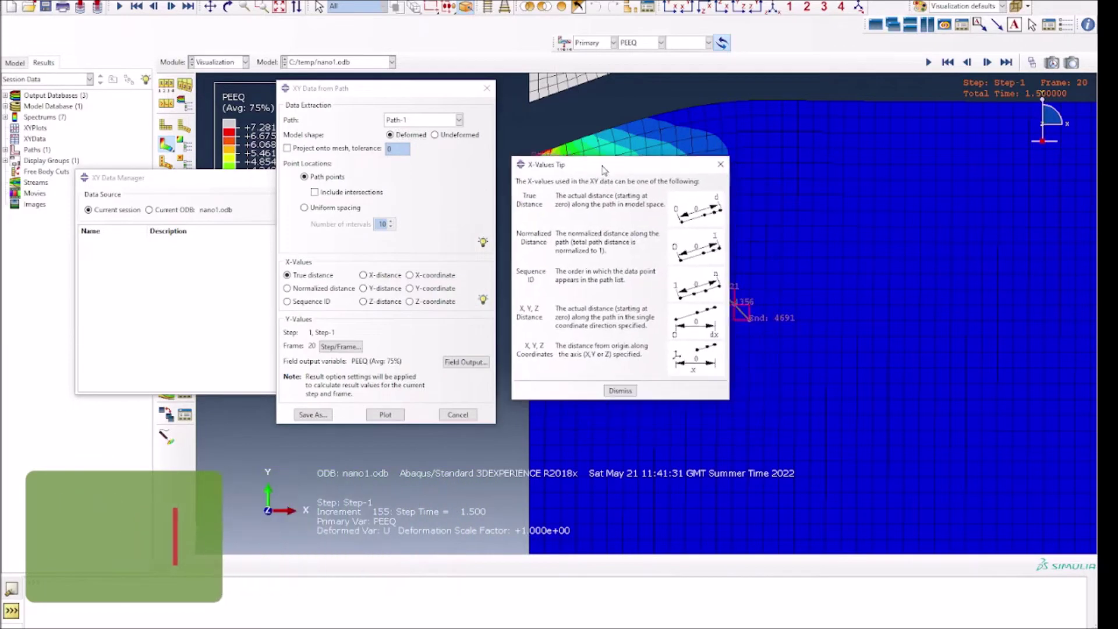
{"action": "left_click", "coordinate": [621, 391]}
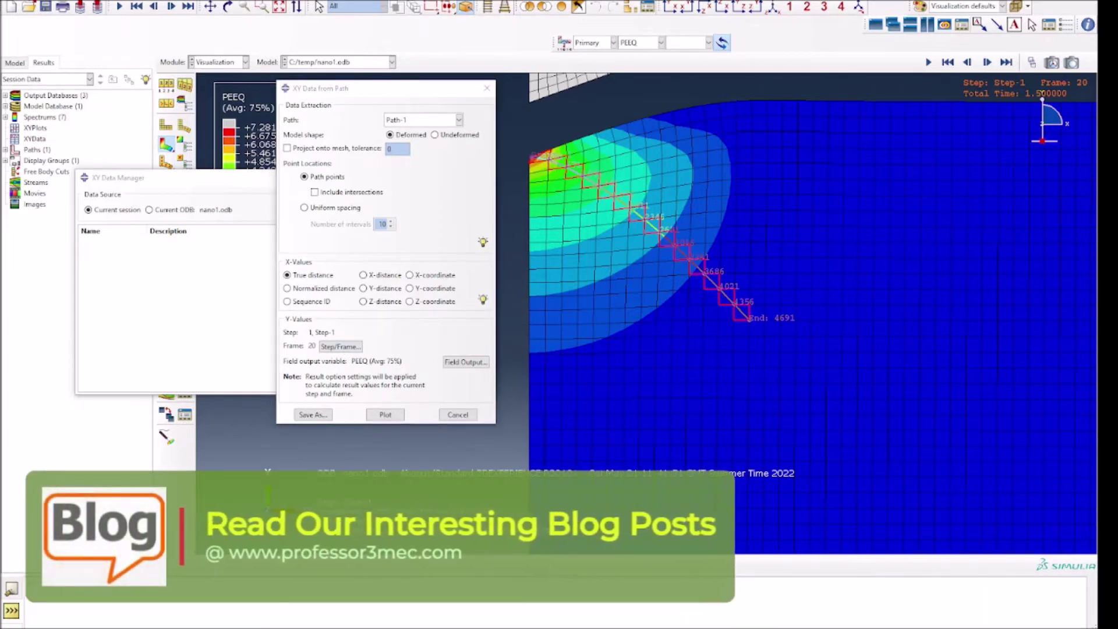
{"action": "left_click", "coordinate": [340, 346]}
Switch the path data to Step-1 frame 14 (Increment 110, step time 1.052)
{"action": "scroll", "coordinate": [522, 227], "scroll_direction": "up", "scroll_amount": 2}
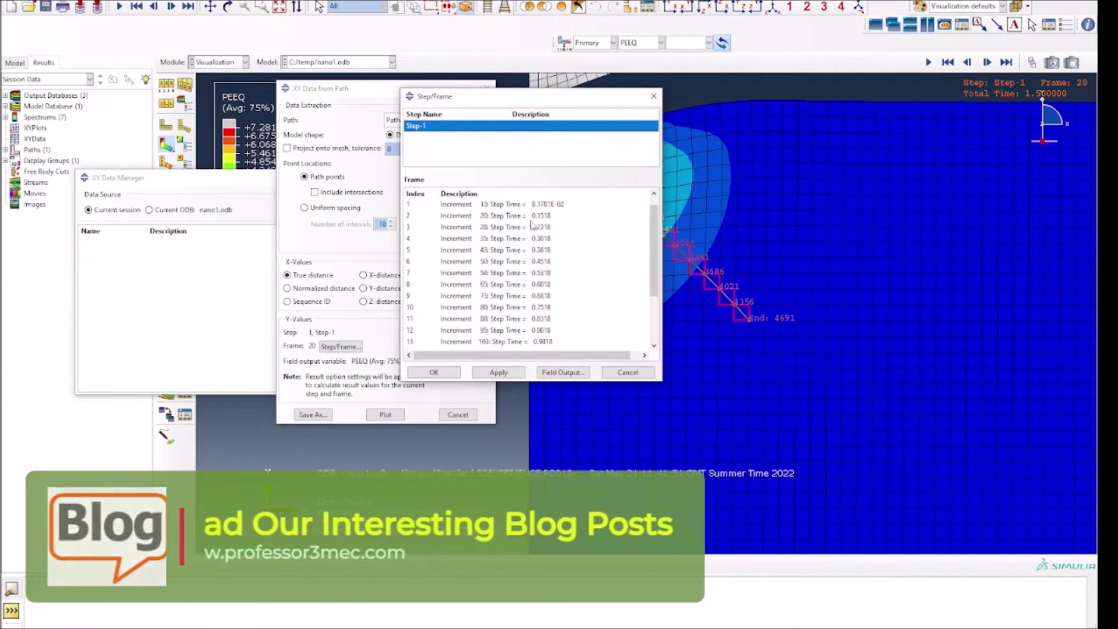
{"action": "scroll", "coordinate": [555, 287], "scroll_direction": "up", "scroll_amount": 2}
{"action": "scroll", "coordinate": [554, 287], "scroll_direction": "down", "scroll_amount": 3}
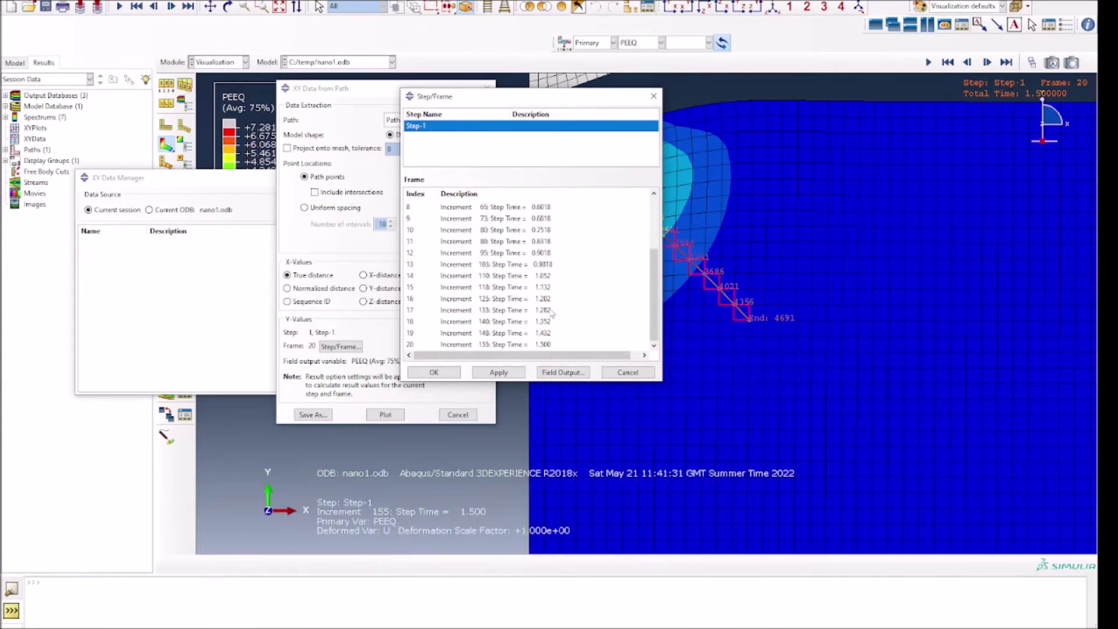
{"action": "scroll", "coordinate": [533, 280], "scroll_direction": "up", "scroll_amount": 3}
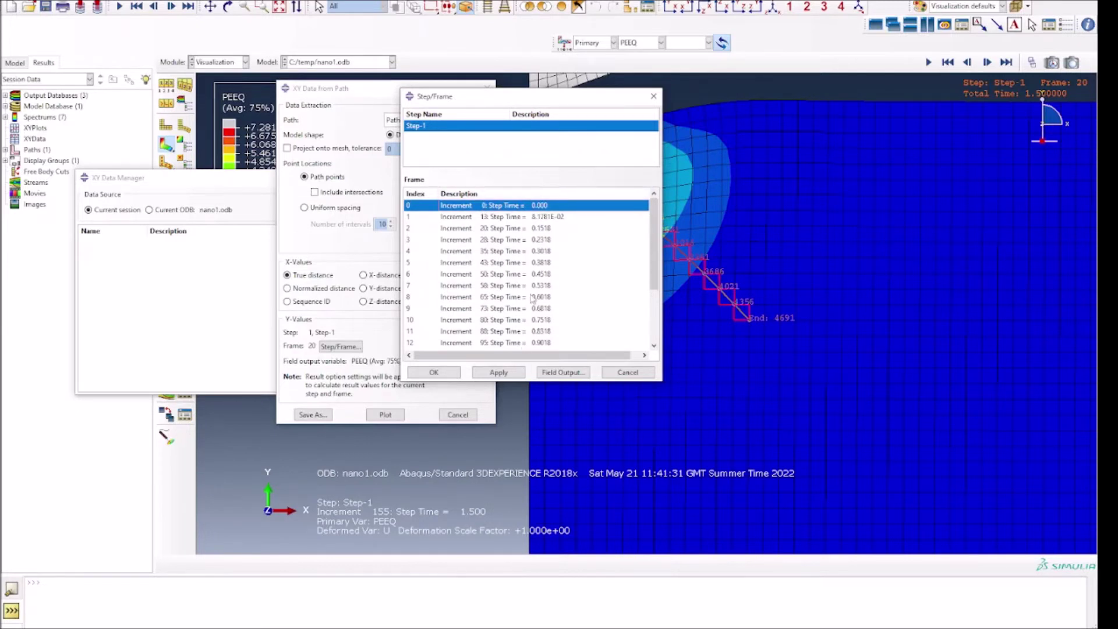
{"action": "scroll", "coordinate": [532, 298], "scroll_direction": "down", "scroll_amount": 2}
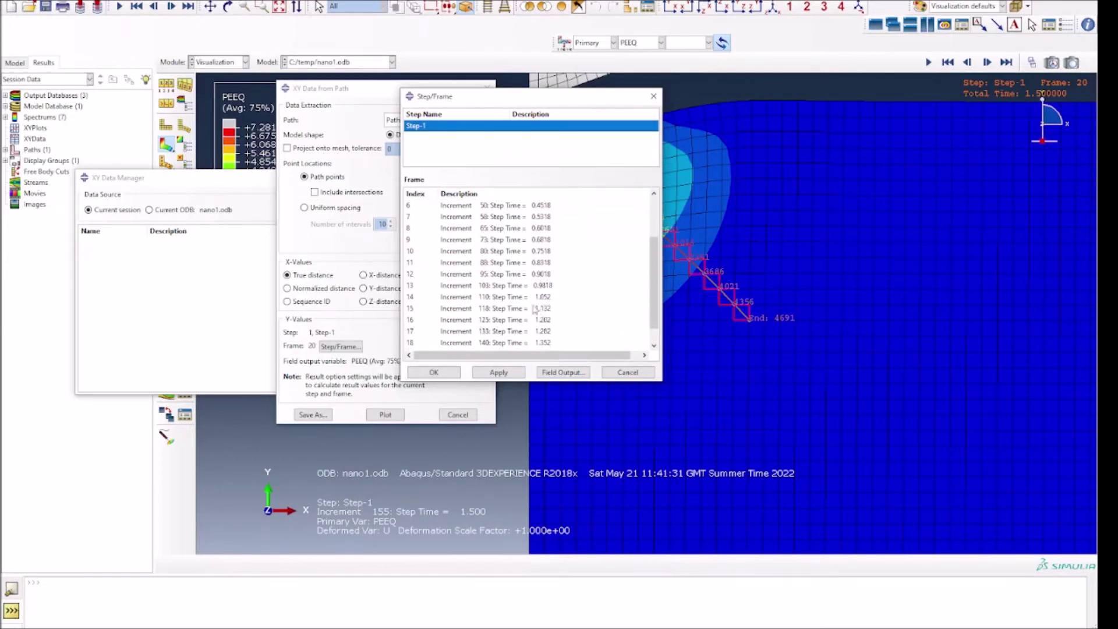
{"action": "left_click", "coordinate": [534, 298]}
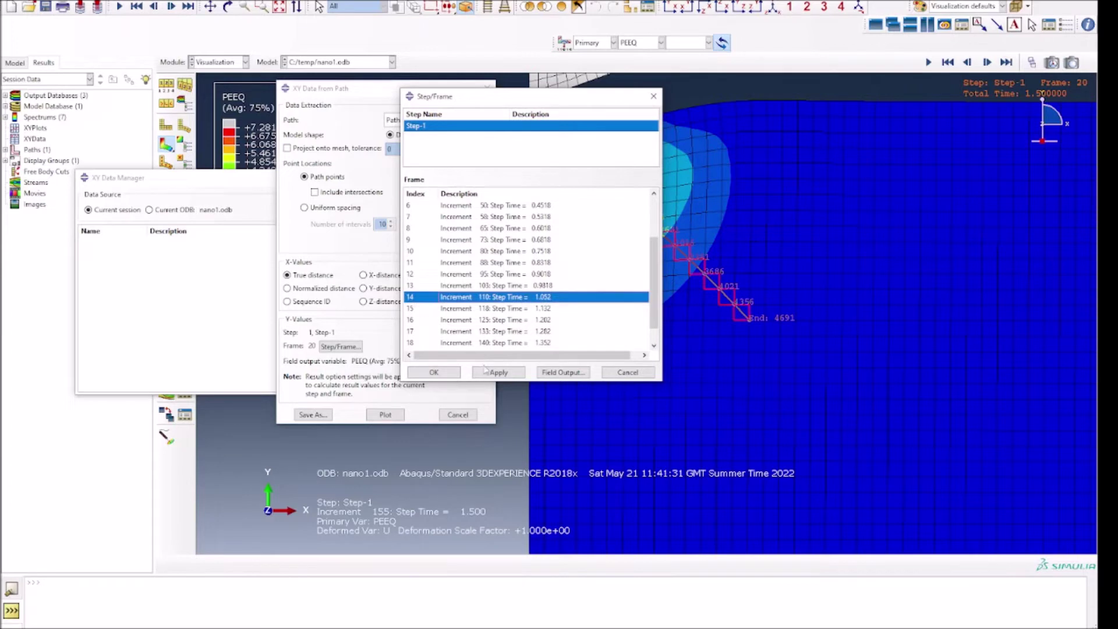
{"action": "left_click", "coordinate": [434, 372]}
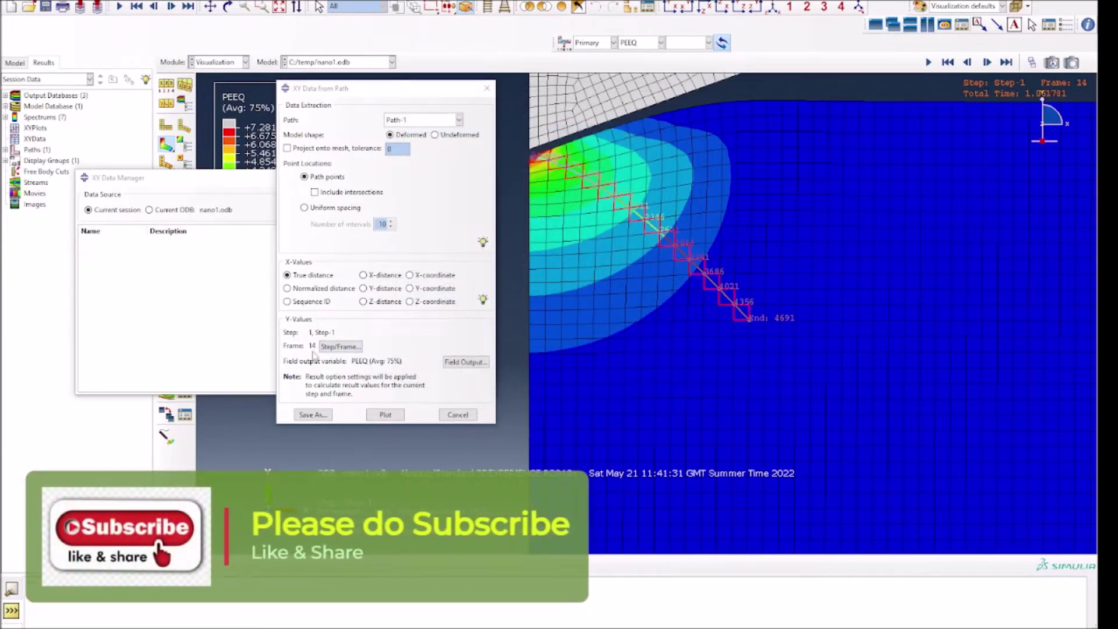
{"action": "left_click", "coordinate": [465, 362]}
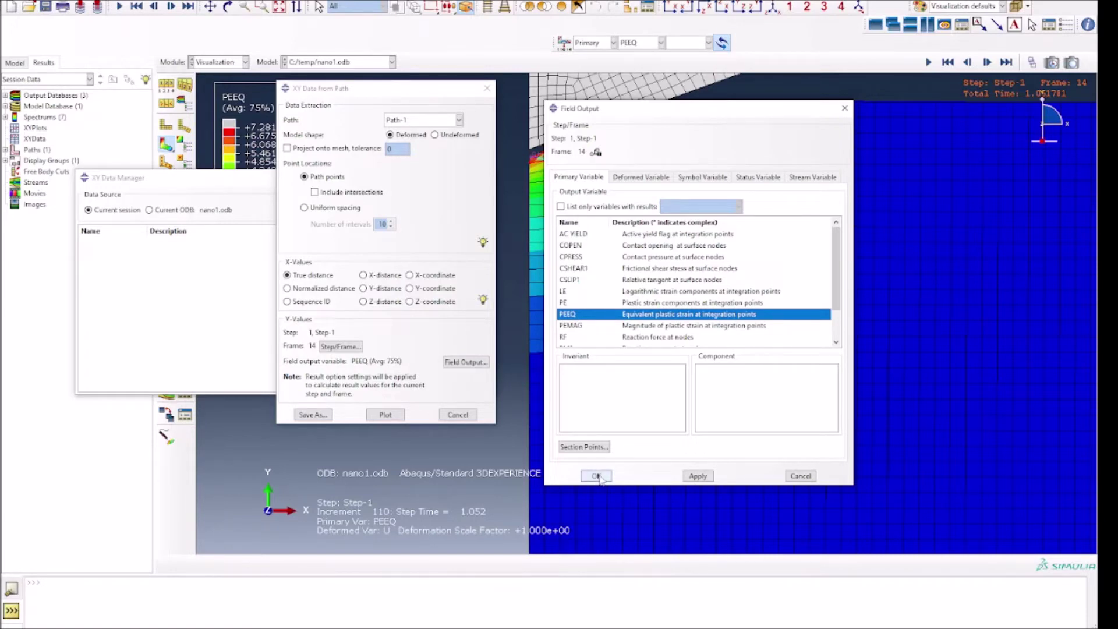
{"action": "left_click", "coordinate": [596, 476]}
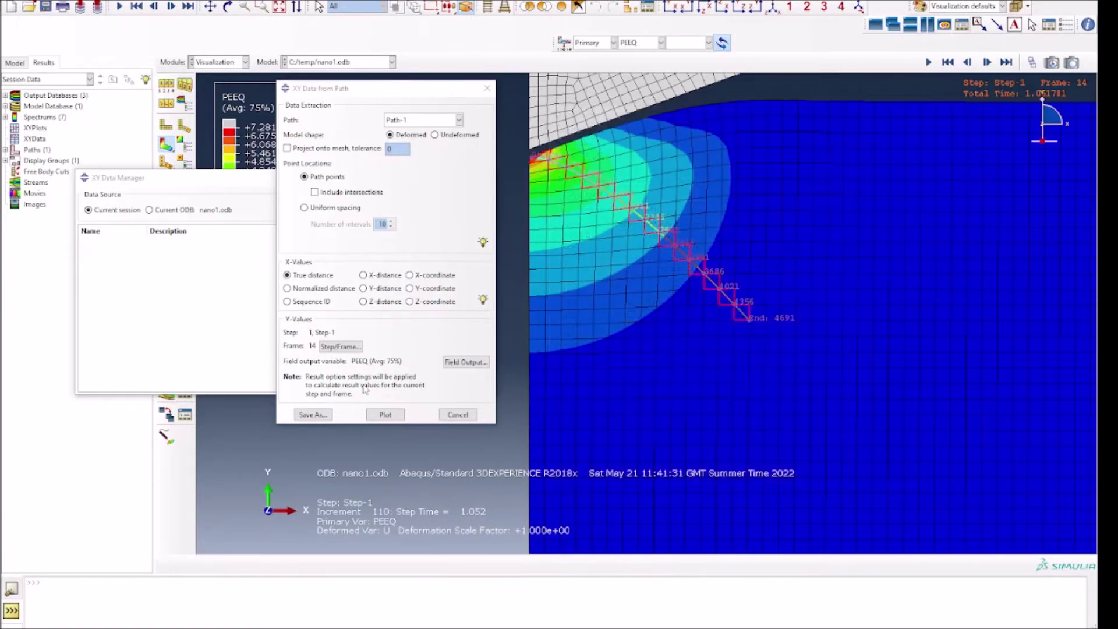
{"action": "left_click", "coordinate": [386, 414]}
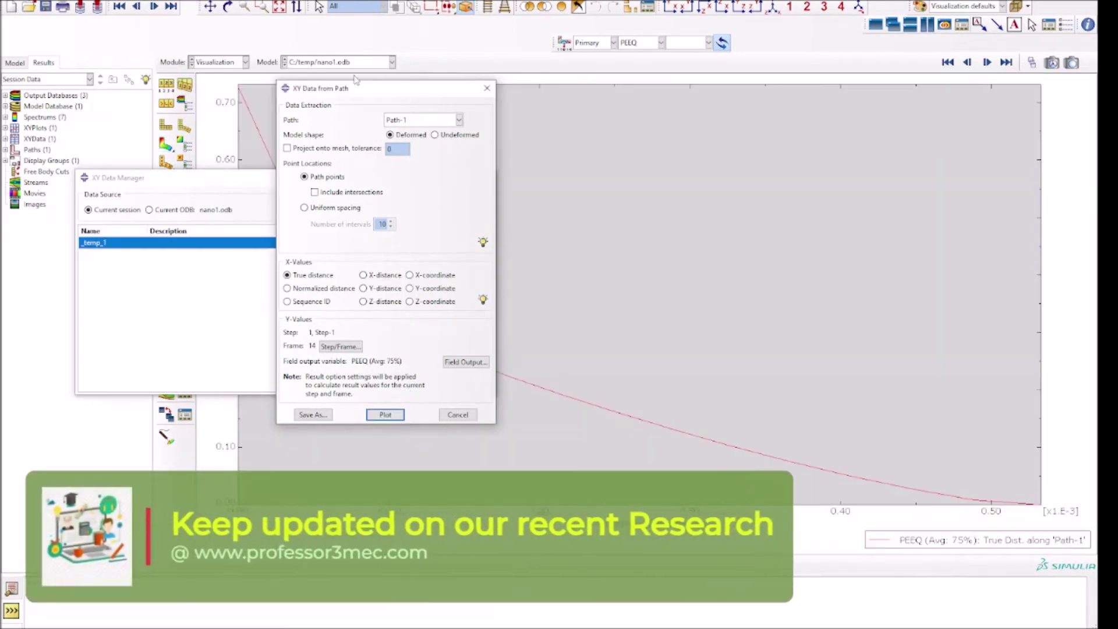
Separate the XY Data from Path dialog and the XY Data Manager so both remain visible
{"action": "left_click_drag", "start_coordinate": [352, 88], "coordinate": [939, 37]}
{"action": "left_click_drag", "start_coordinate": [351, 185], "coordinate": [698, 56]}
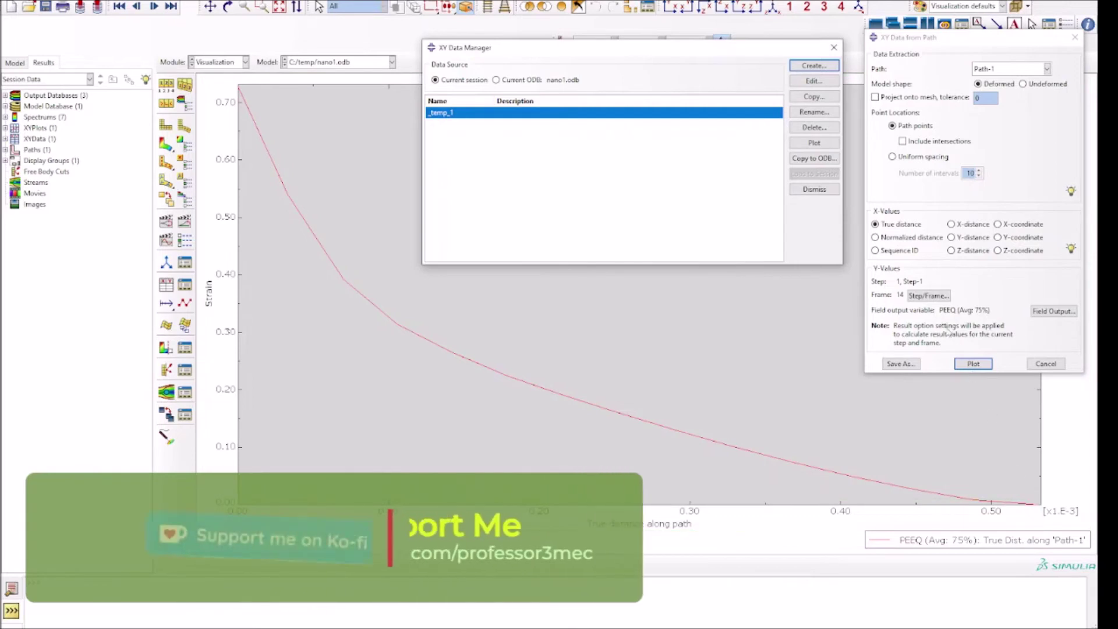
Save the frame 14 path data as 'Fram14'
{"action": "left_click", "coordinate": [166, 144]}
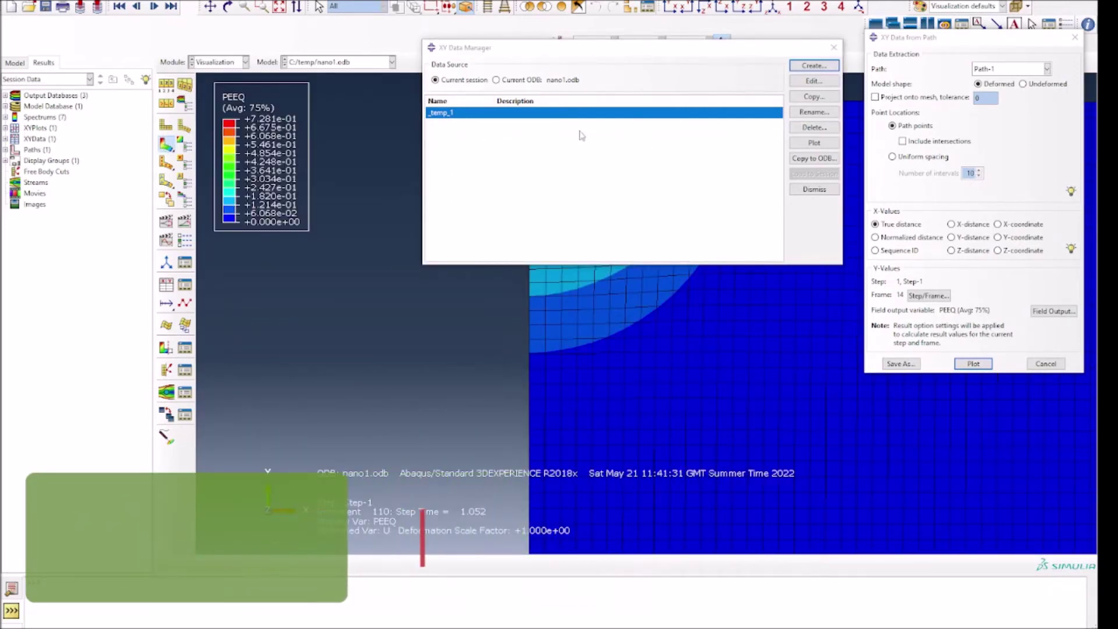
{"action": "left_click", "coordinate": [900, 363]}
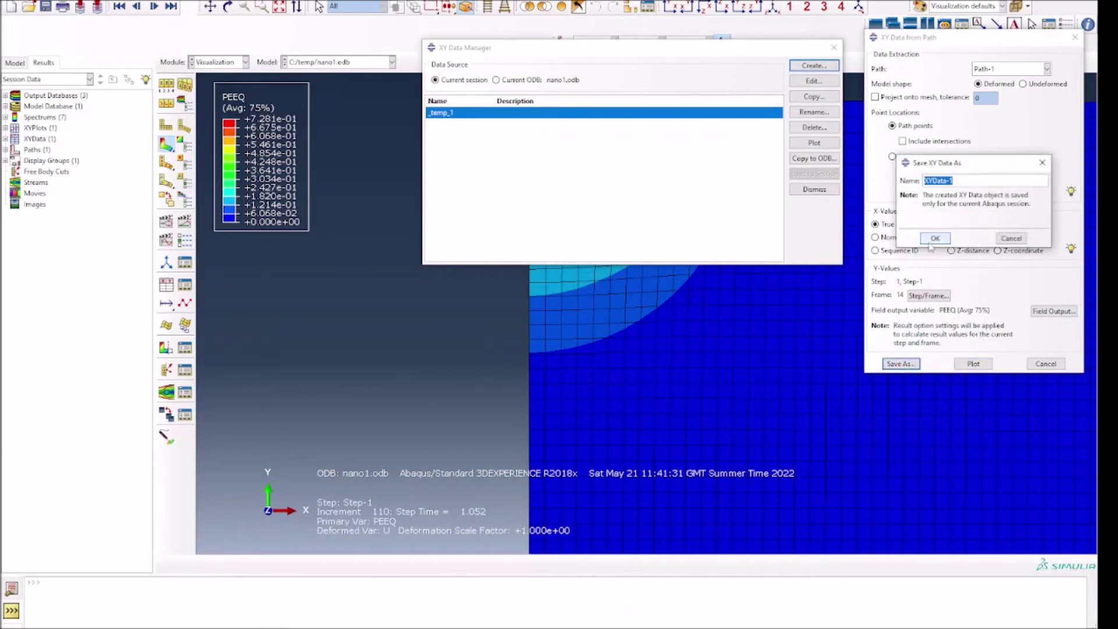
{"action": "type", "text": "Fram14"}
{"action": "left_click", "coordinate": [934, 238]}
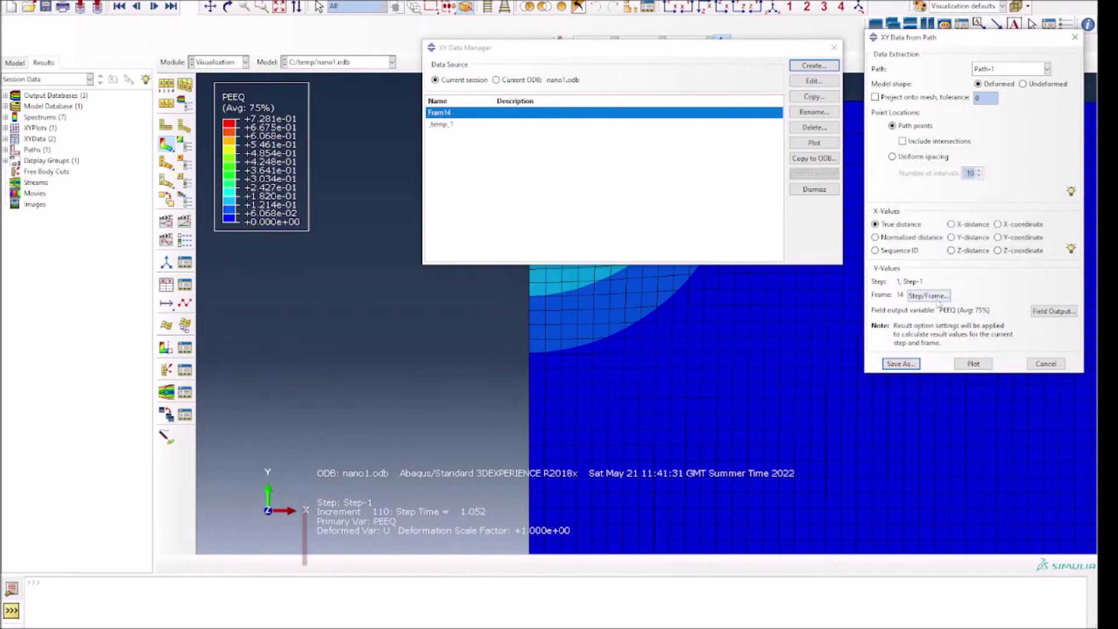
Switch the extraction to frame 20 (step time 1.500) and save it as 'Frame20'
{"action": "left_click", "coordinate": [934, 296]}
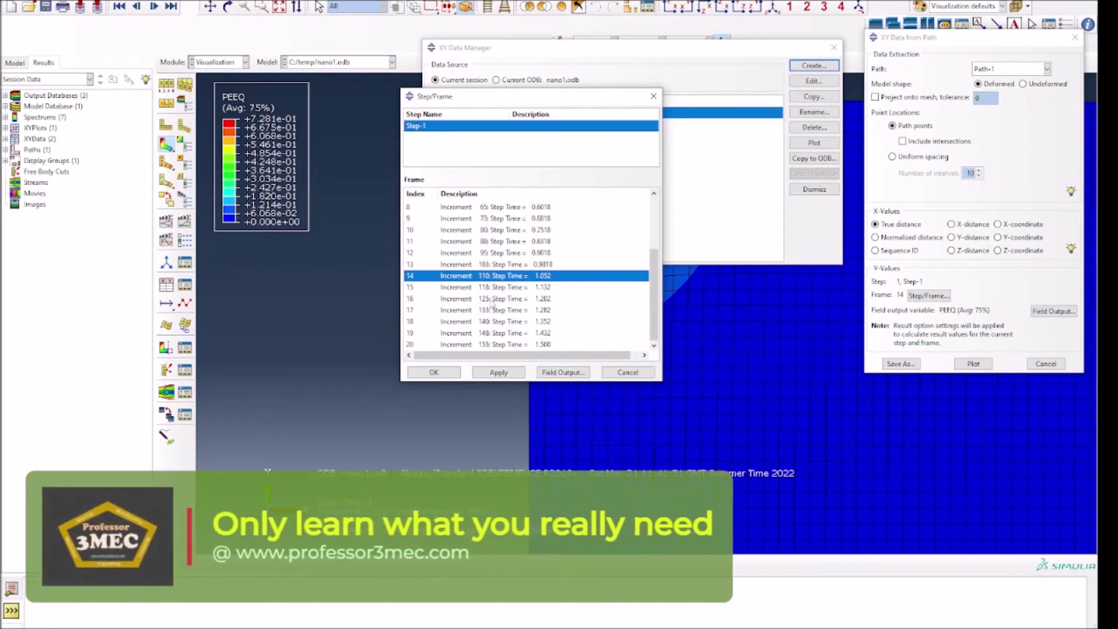
{"action": "left_click", "coordinate": [466, 344]}
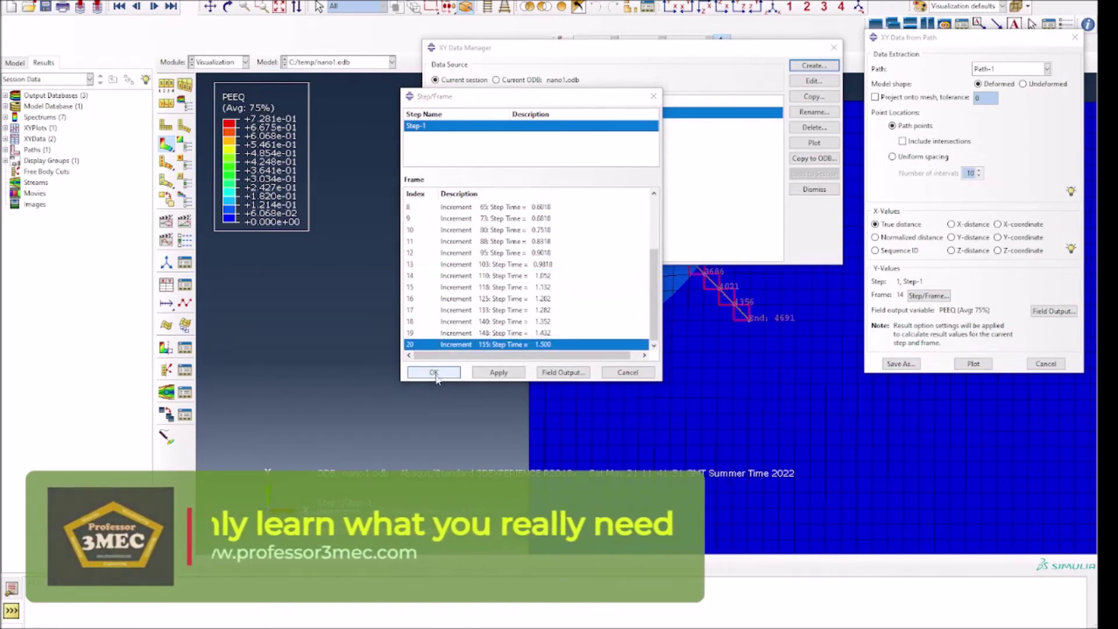
{"action": "left_click", "coordinate": [435, 374]}
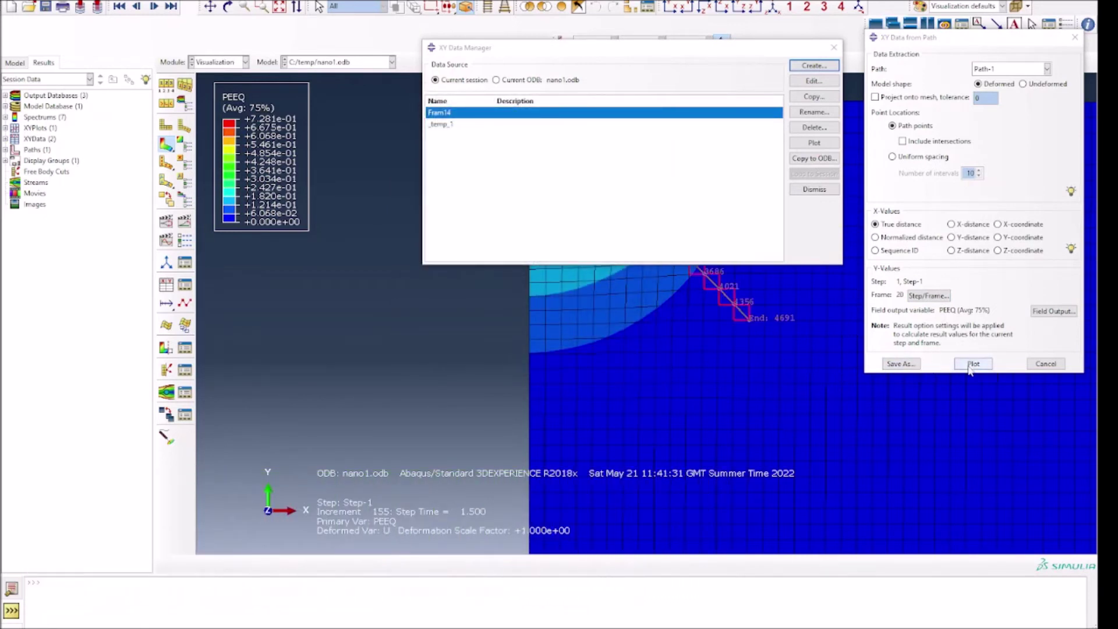
{"action": "left_click", "coordinate": [900, 364]}
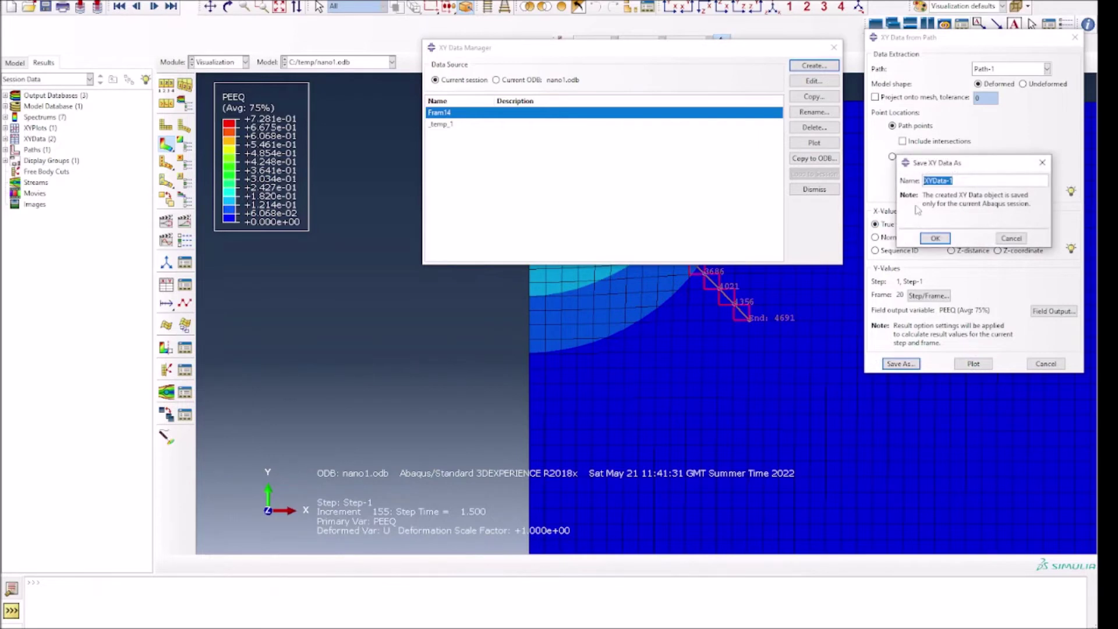
{"action": "type", "text": "Frame20"}
{"action": "left_click", "coordinate": [935, 238]}
Close the path data dialog and plot Fram14 and Frame20 together
{"action": "left_click", "coordinate": [1033, 362]}
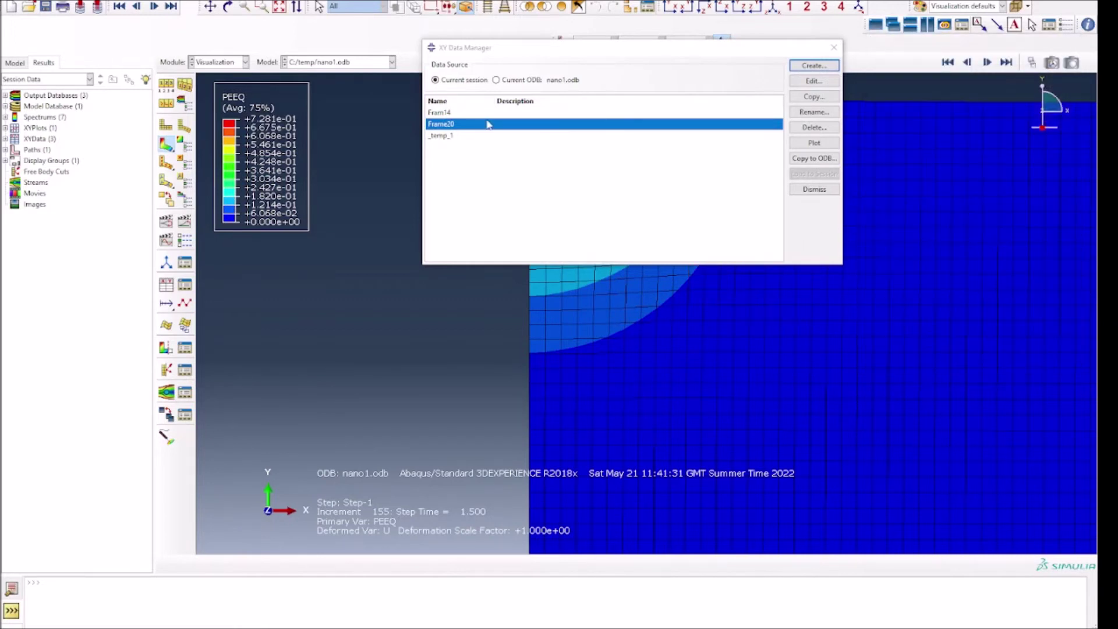
{"action": "left_click", "coordinate": [483, 112]}
{"action": "left_click", "coordinate": [482, 124], "text": "ctrl"}
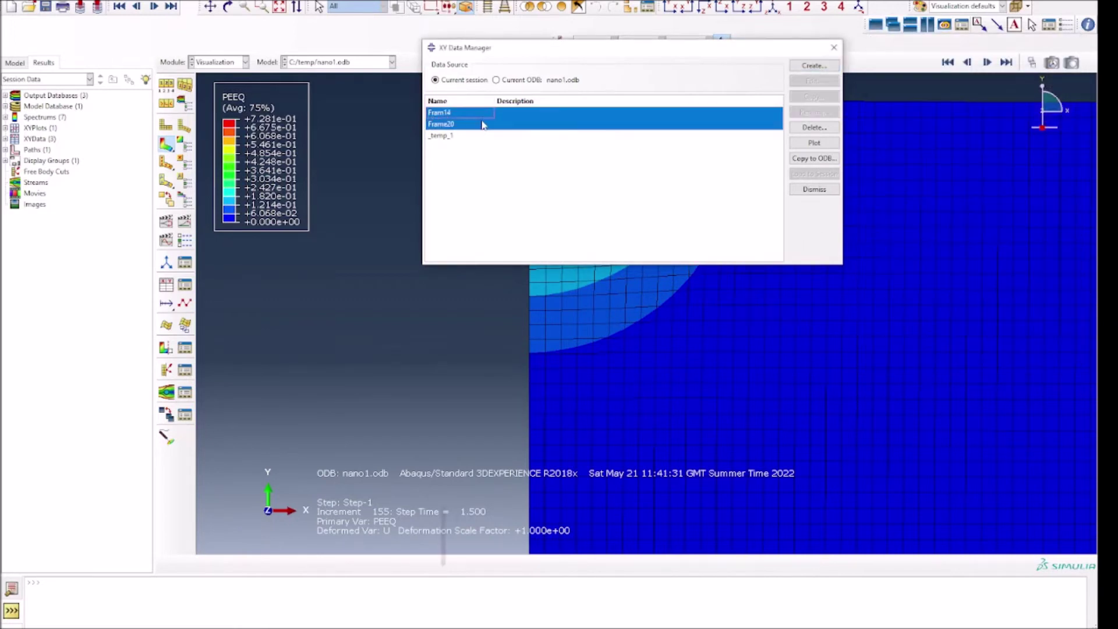
{"action": "left_click", "coordinate": [814, 142]}
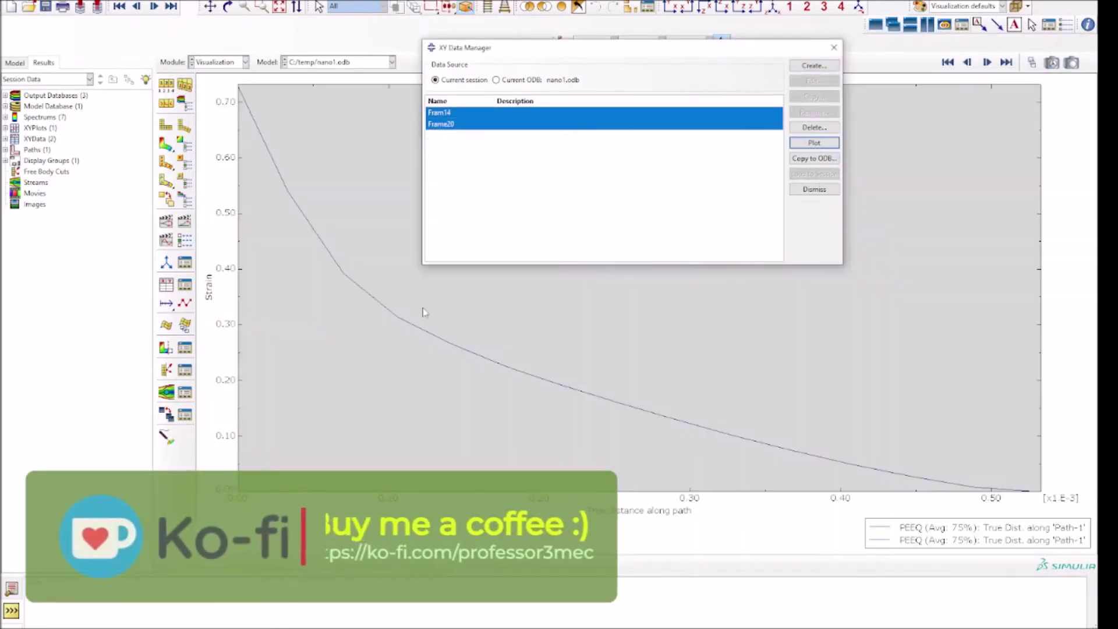
Create new Path-1 XY data taken at Step-1 frame 1
{"action": "left_click", "coordinate": [814, 66]}
{"action": "left_click", "coordinate": [359, 263]}
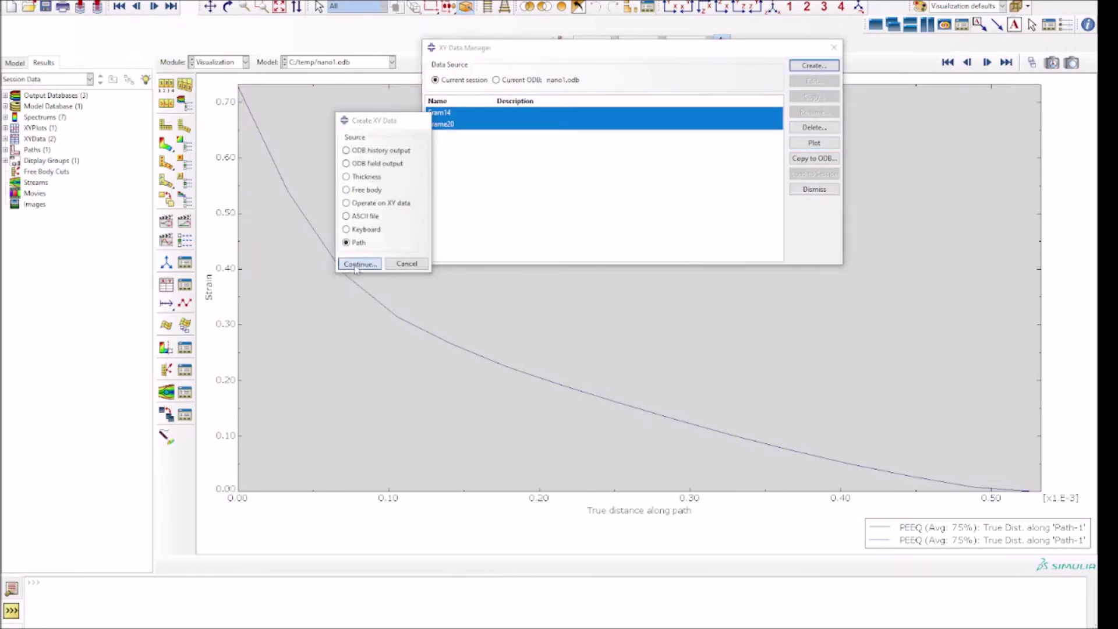
{"action": "left_click", "coordinate": [928, 295]}
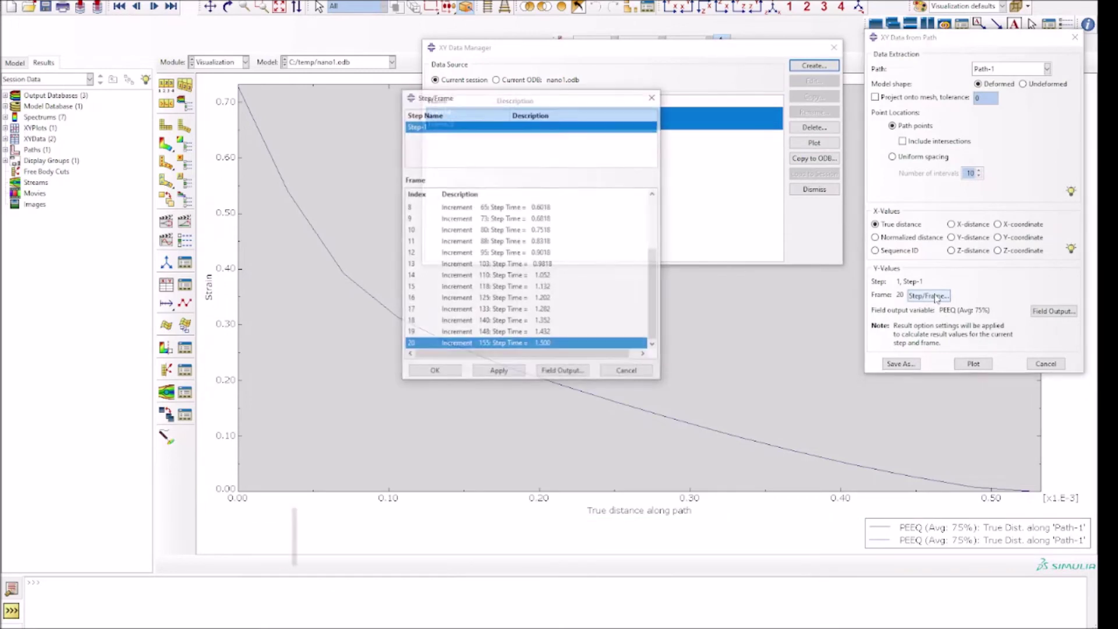
{"action": "scroll", "coordinate": [542, 267], "scroll_direction": "up", "scroll_amount": 1}
{"action": "scroll", "coordinate": [542, 267], "scroll_direction": "up", "scroll_amount": 2}
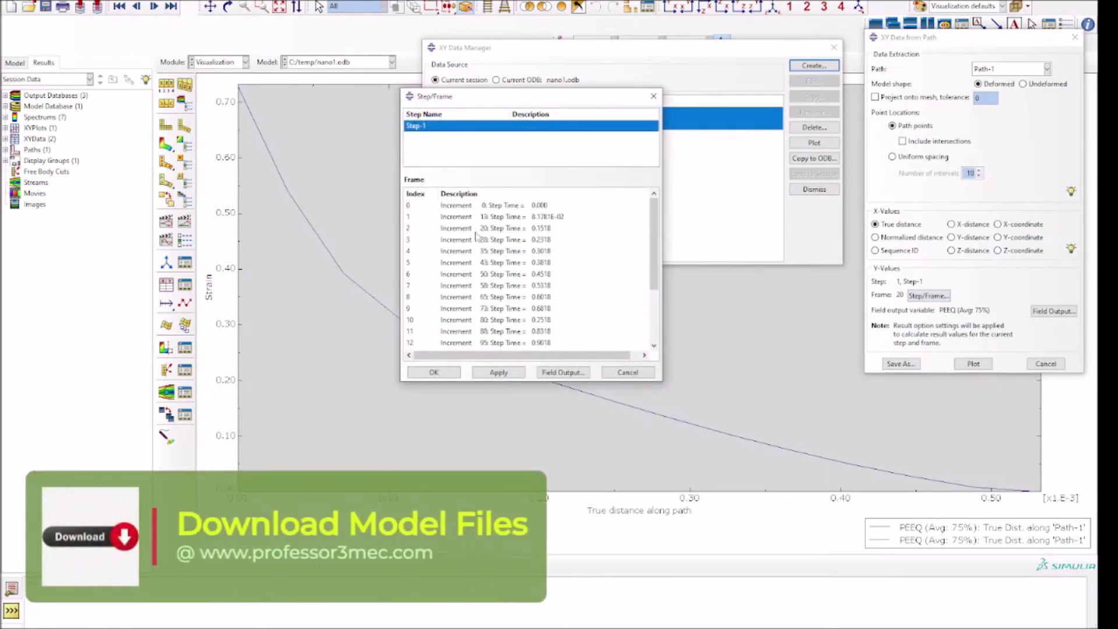
{"action": "left_click", "coordinate": [475, 217]}
{"action": "left_click", "coordinate": [434, 373]}
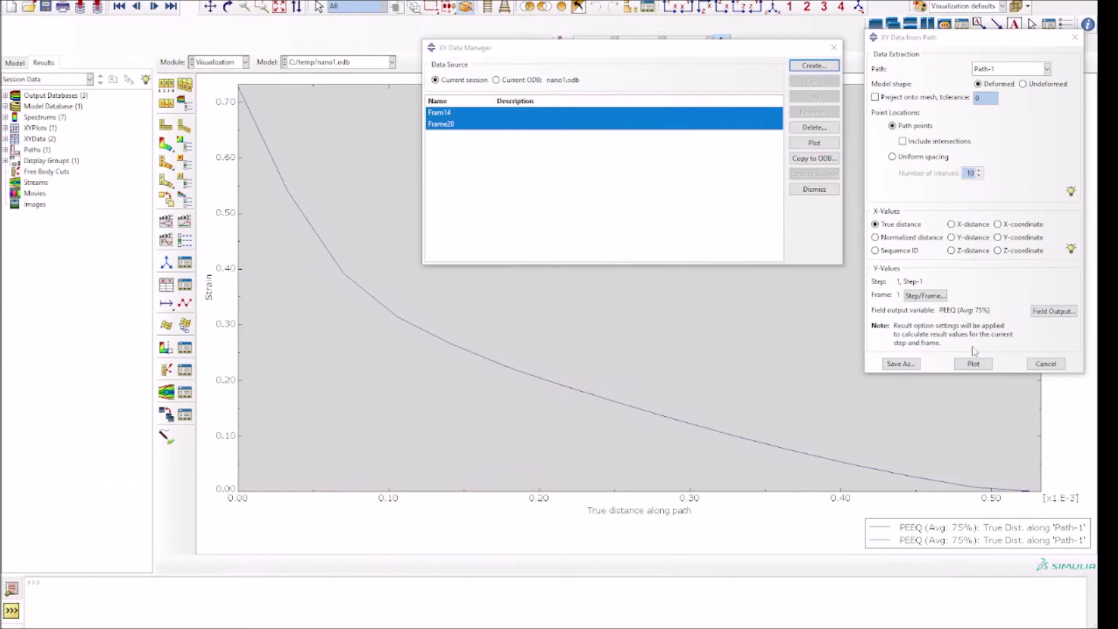
Plot the frame 1 PEEQ curve and save it as 'Frame1'
{"action": "left_click", "coordinate": [973, 363]}
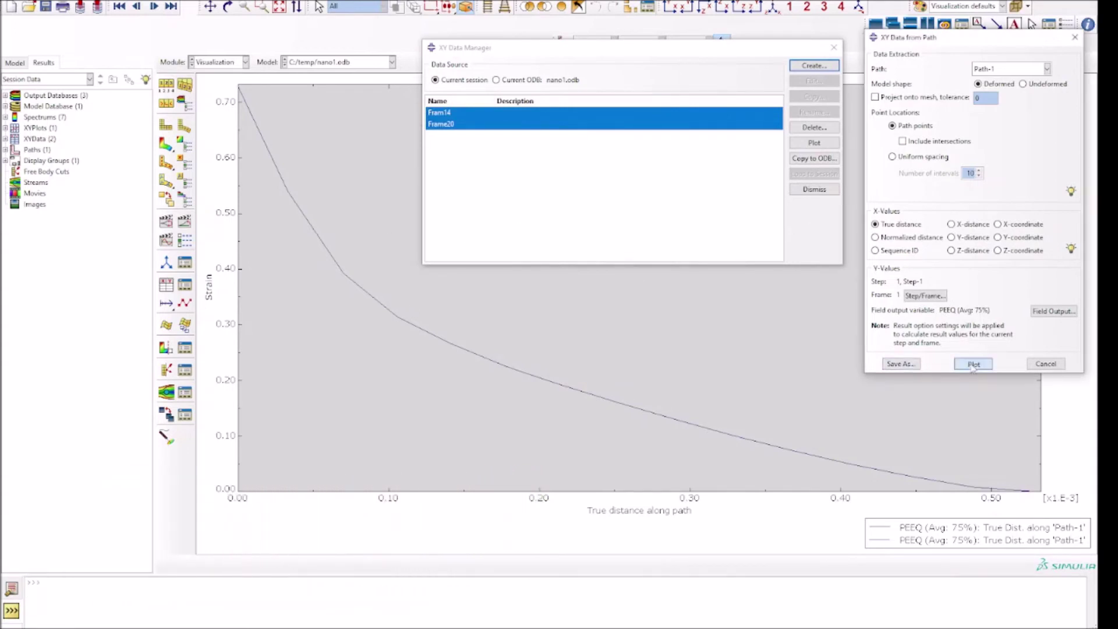
{"action": "left_click", "coordinate": [902, 364]}
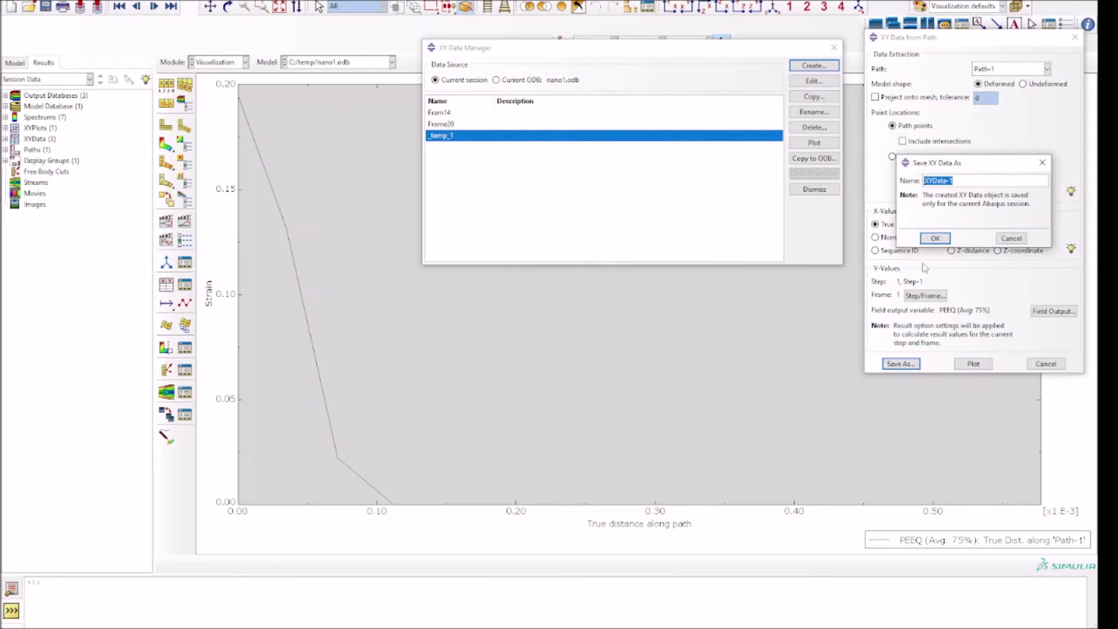
{"action": "type", "text": "Frame1"}
{"action": "left_click", "coordinate": [934, 238]}
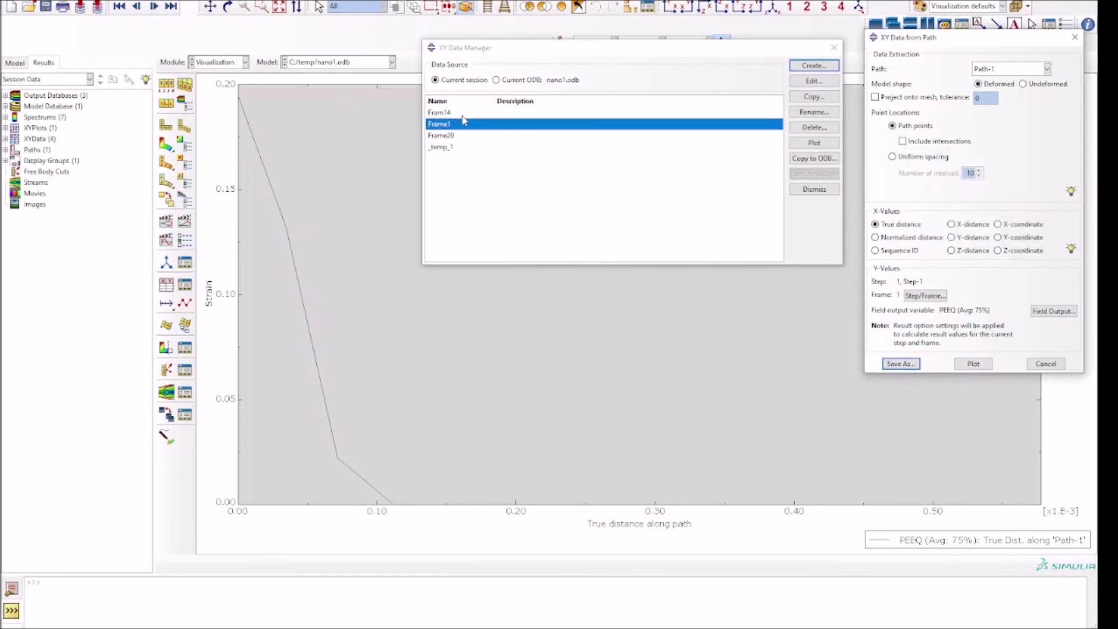
Plot Fram14 with Frame1, then switch the path extraction to frame 17 (step time 1.282)
{"action": "left_click", "coordinate": [439, 112], "text": "ctrl"}
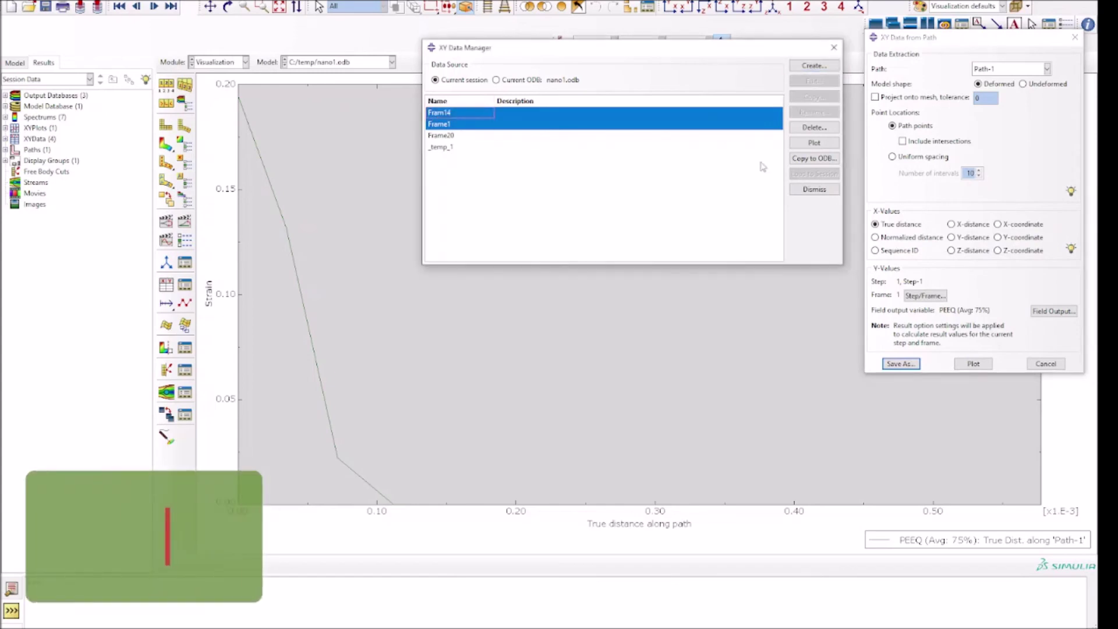
{"action": "left_click", "coordinate": [813, 142]}
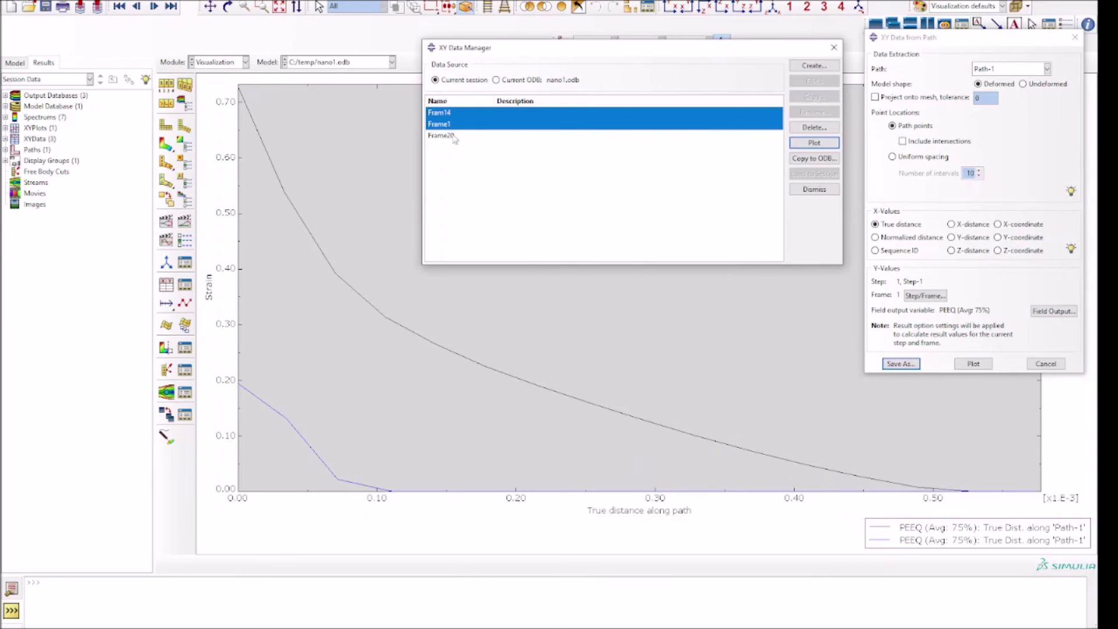
{"action": "left_click", "coordinate": [925, 295]}
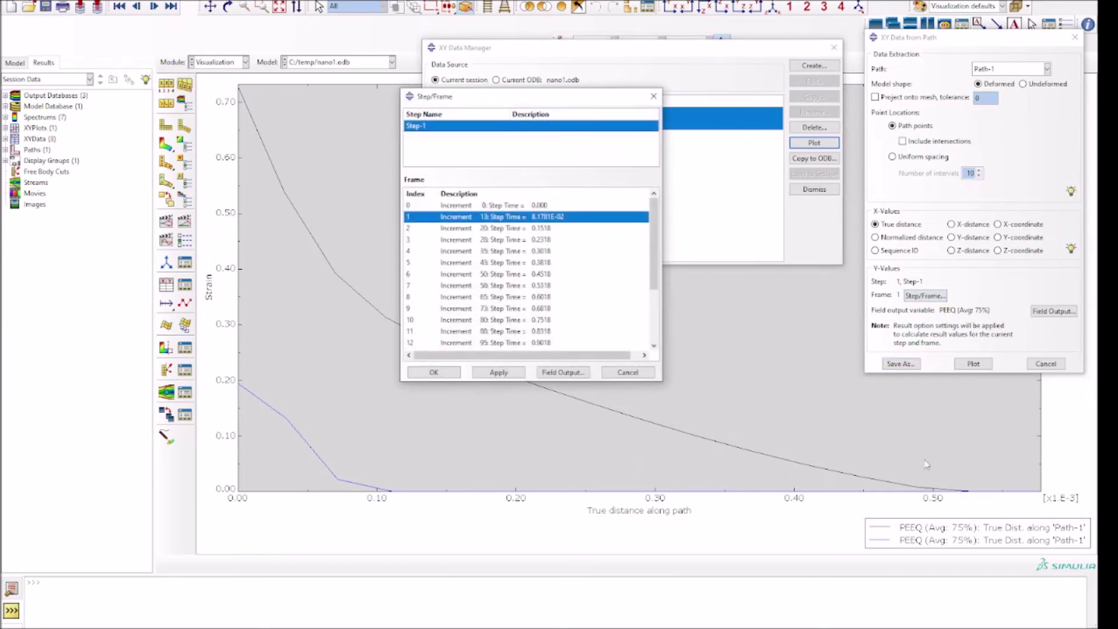
{"action": "scroll", "coordinate": [495, 300], "scroll_direction": "down", "scroll_amount": 3}
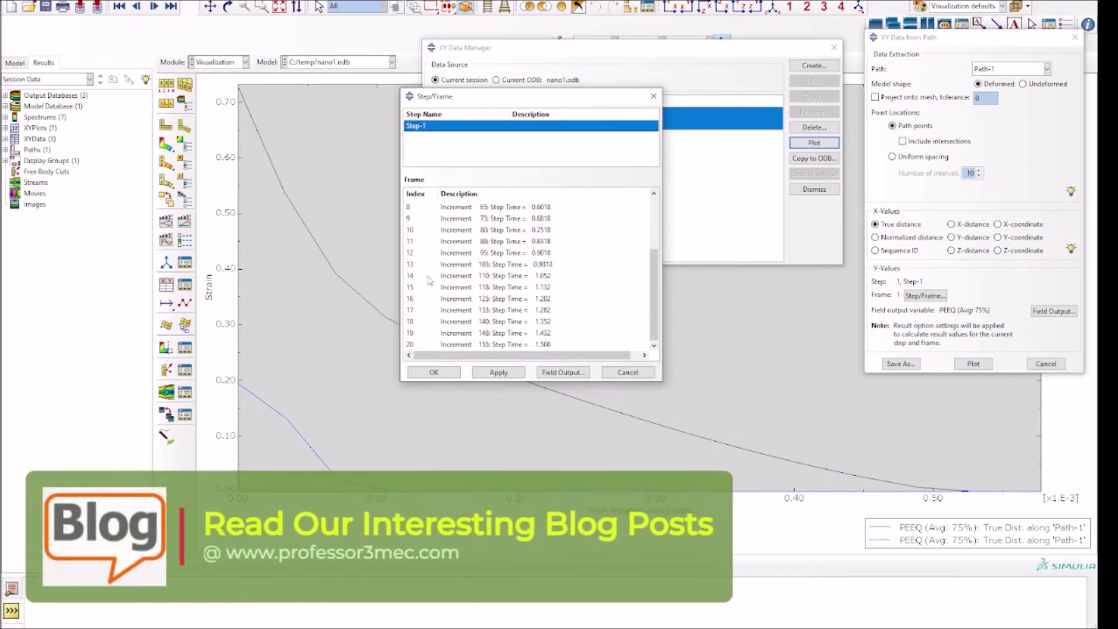
{"action": "left_click", "coordinate": [417, 311]}
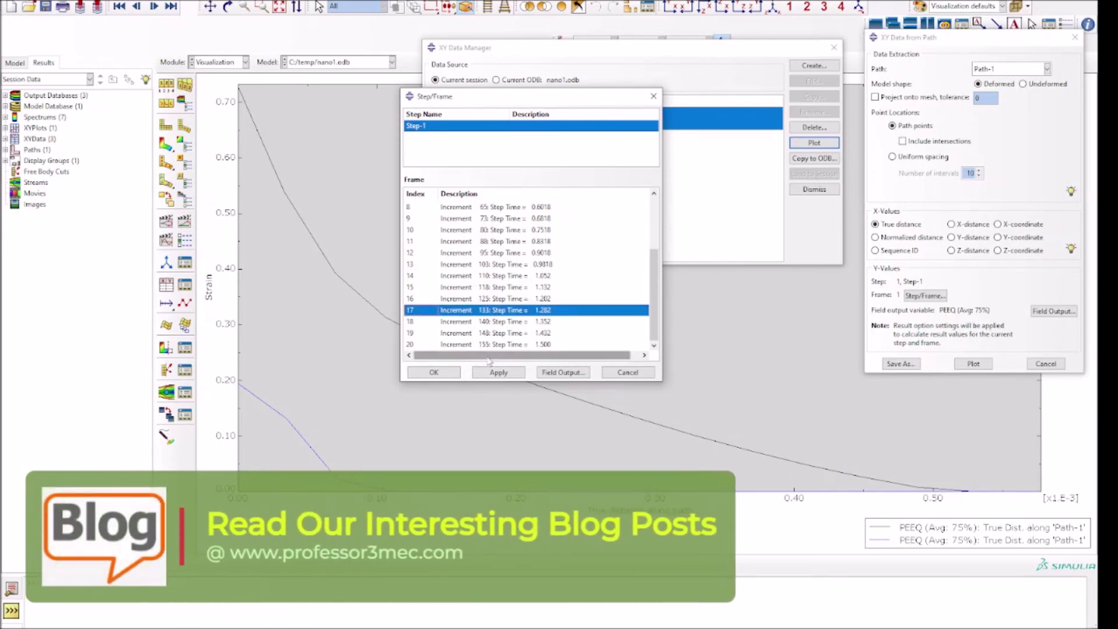
{"action": "left_click", "coordinate": [434, 371]}
Save the frame 17 data as 'Frame 17' and plot it together with Fram14
{"action": "left_click", "coordinate": [900, 363]}
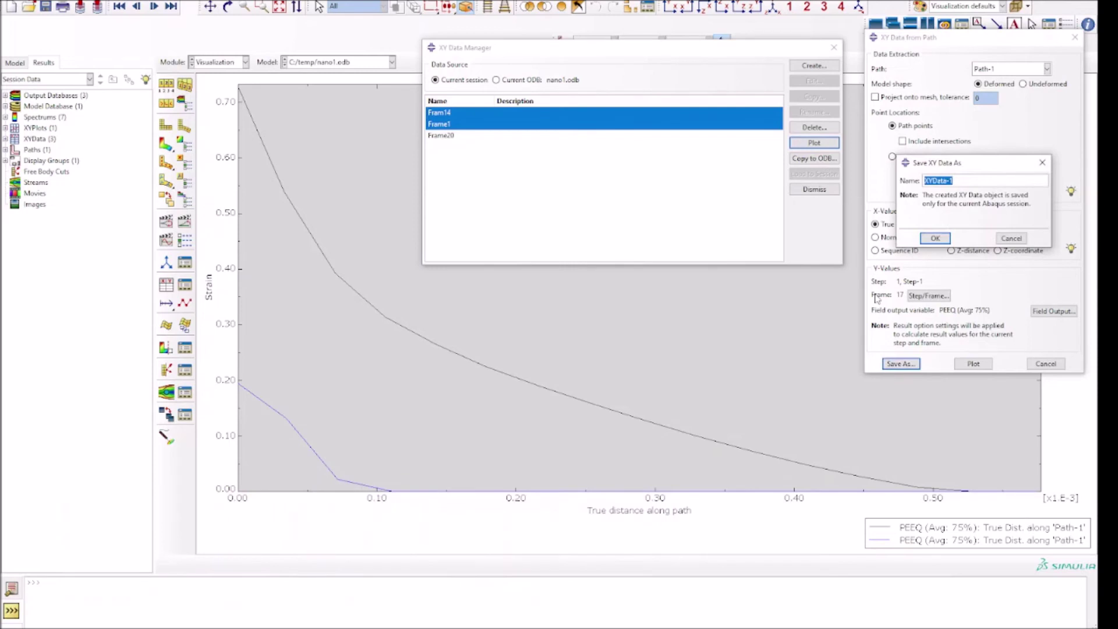
{"action": "type", "text": "f"}
{"action": "key", "text": "Return"}
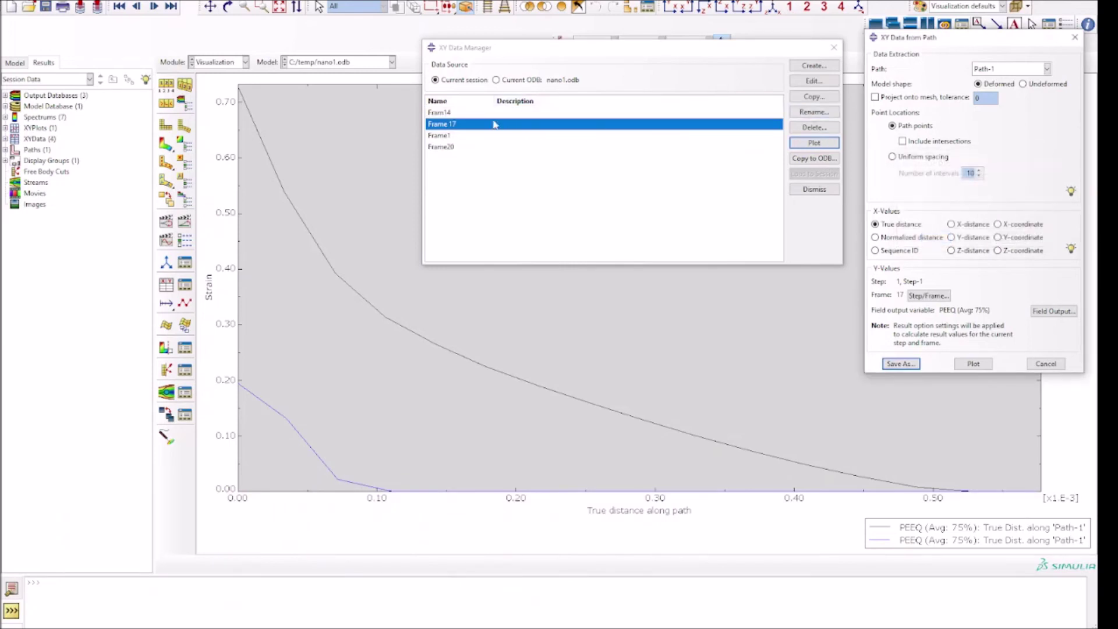
{"action": "left_click_drag", "start_coordinate": [494, 124], "coordinate": [490, 117]}
{"action": "left_click", "coordinate": [814, 143]}
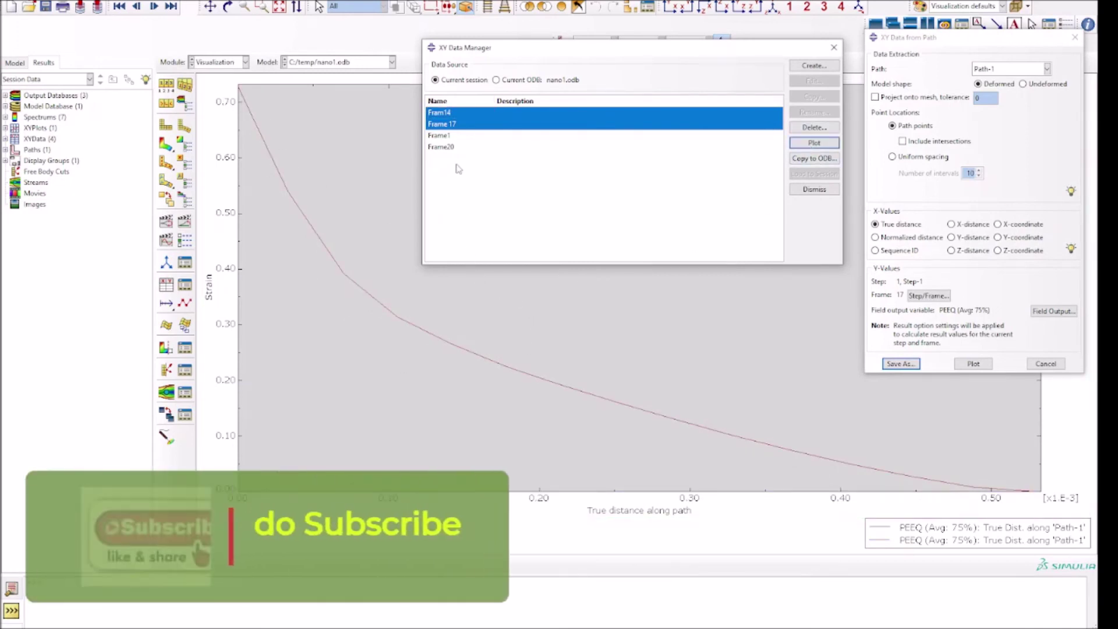
Return to the PEEQ contour and replay its time-history animation
{"action": "left_click", "coordinate": [166, 146]}
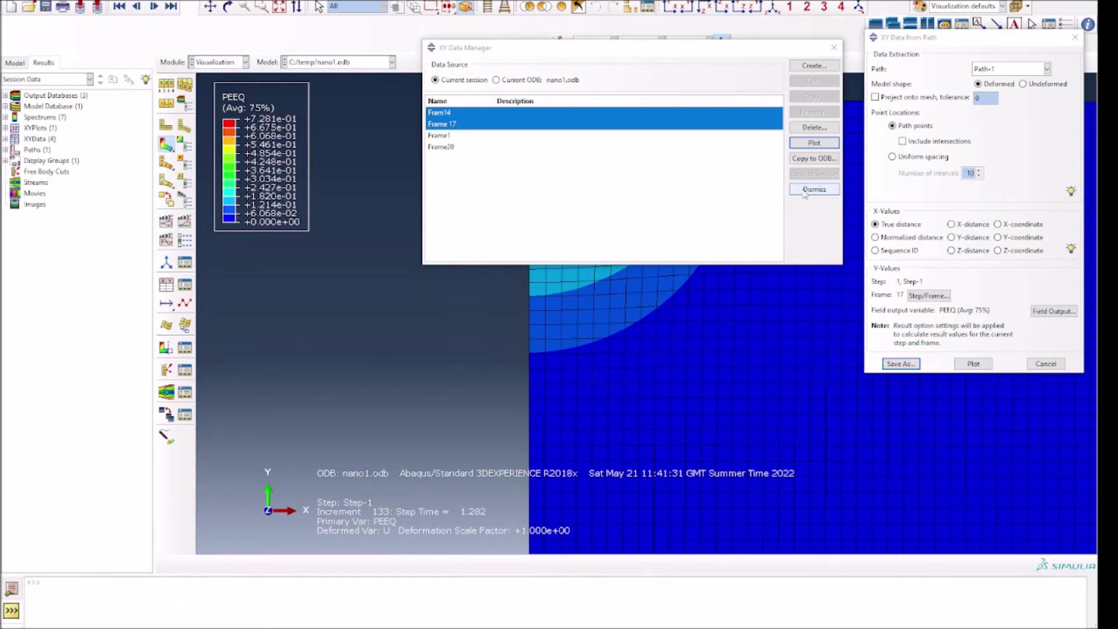
{"action": "left_click_drag", "start_coordinate": [494, 59], "coordinate": [101, 175]}
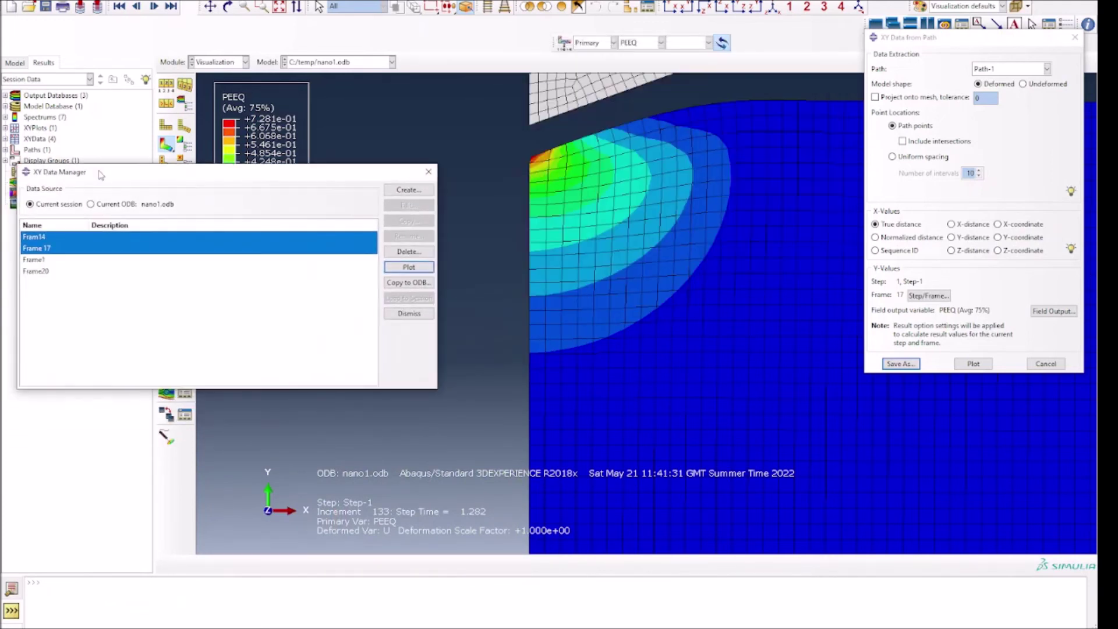
{"action": "left_click_drag", "start_coordinate": [308, 169], "coordinate": [520, 266]}
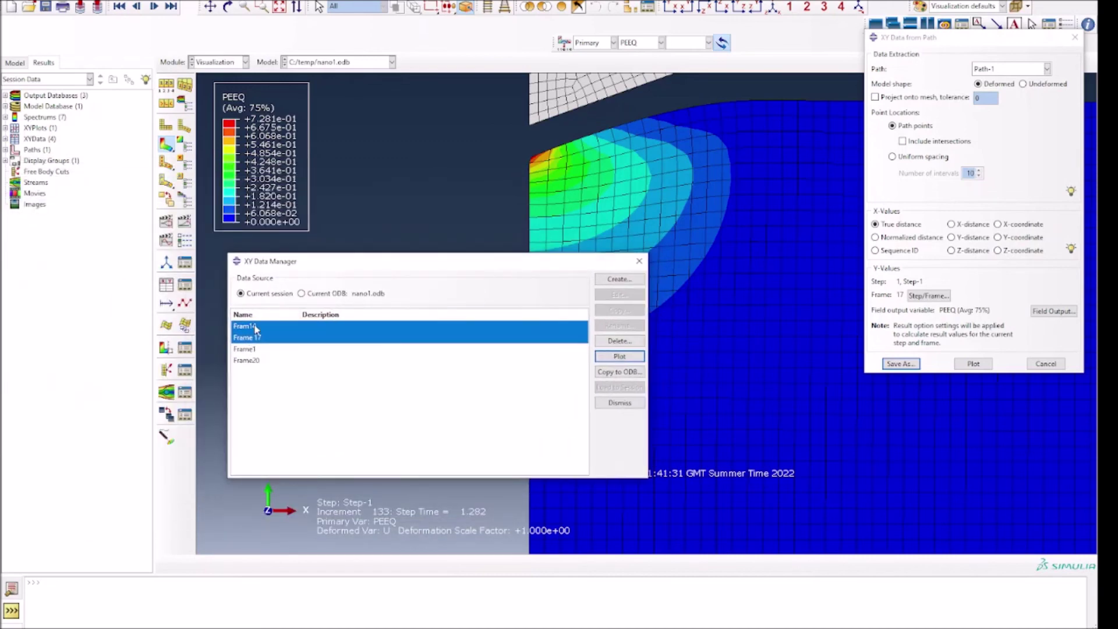
{"action": "left_click", "coordinate": [184, 222]}
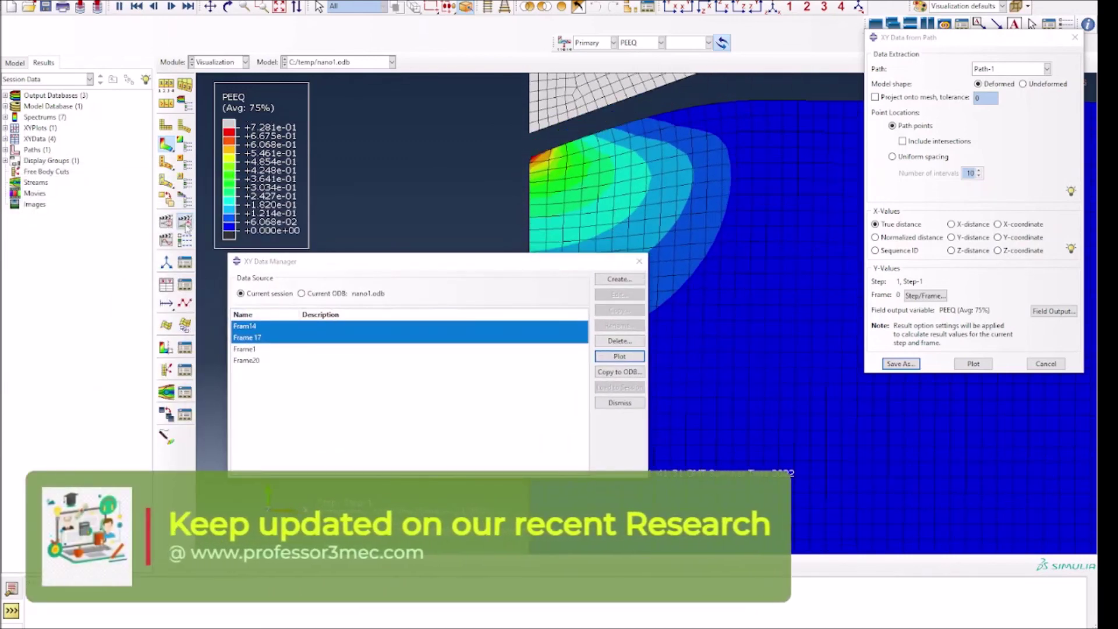
Select Fram14 through Frame20 and plot all four PEEQ curves on one graph
{"action": "left_click", "coordinate": [263, 326]}
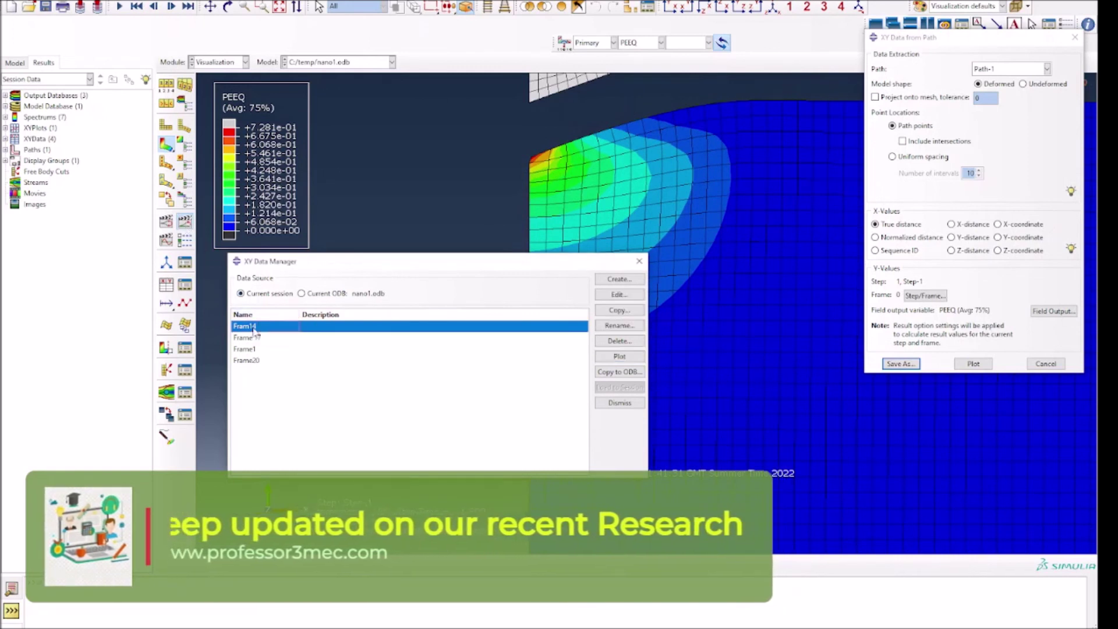
{"action": "left_click", "coordinate": [250, 361], "text": "shift"}
{"action": "left_click", "coordinate": [618, 357]}
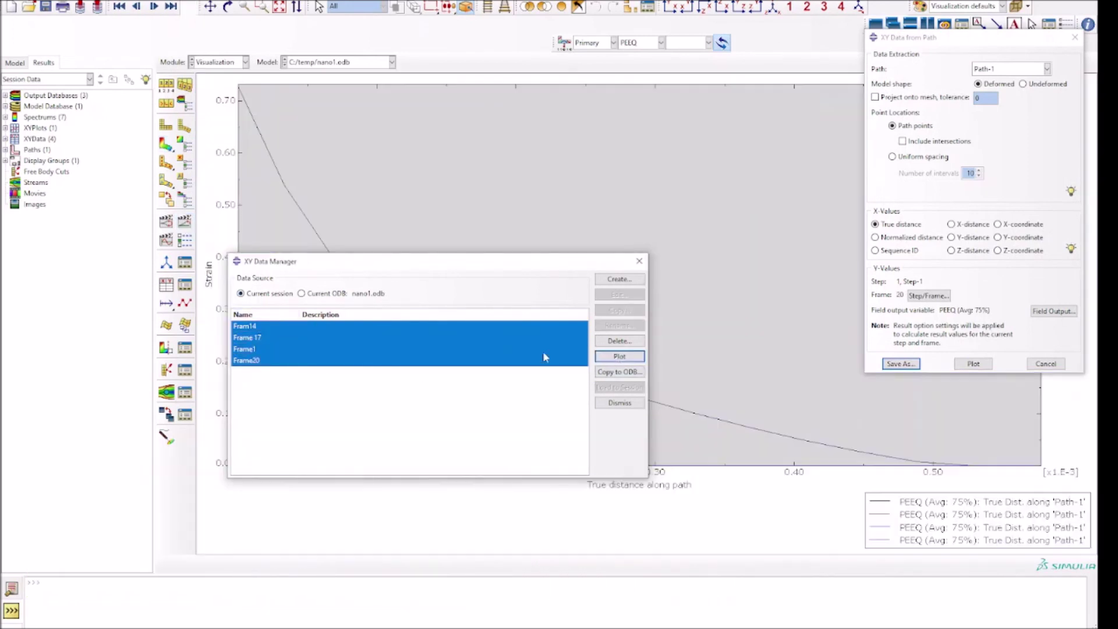
{"action": "left_click_drag", "start_coordinate": [546, 274], "coordinate": [768, 557]}
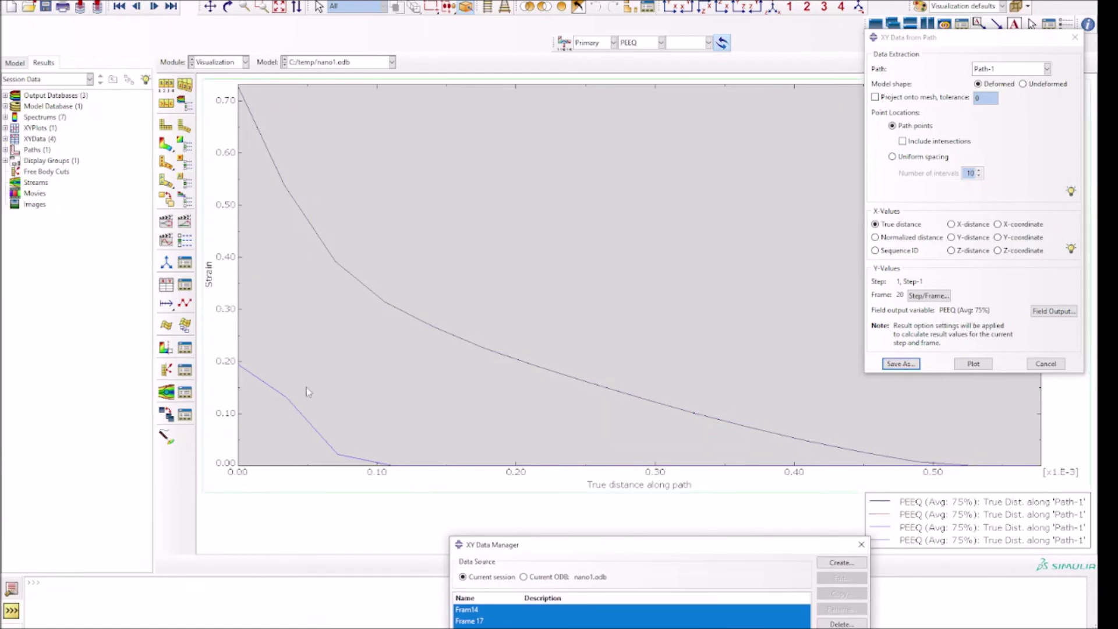
{"action": "left_click_drag", "start_coordinate": [635, 556], "coordinate": [602, 70]}
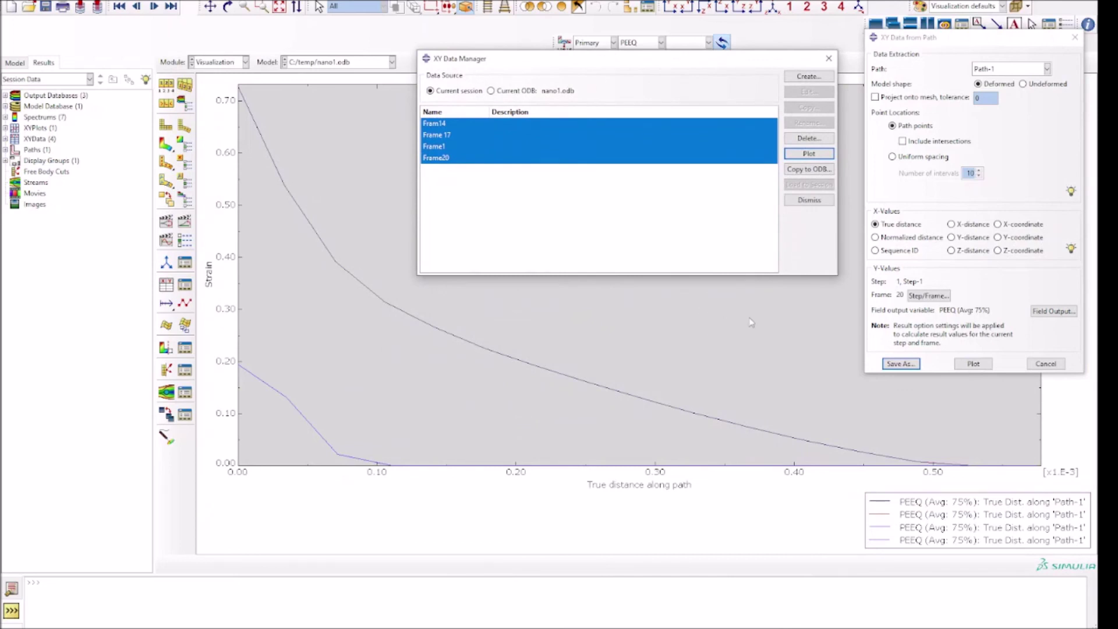